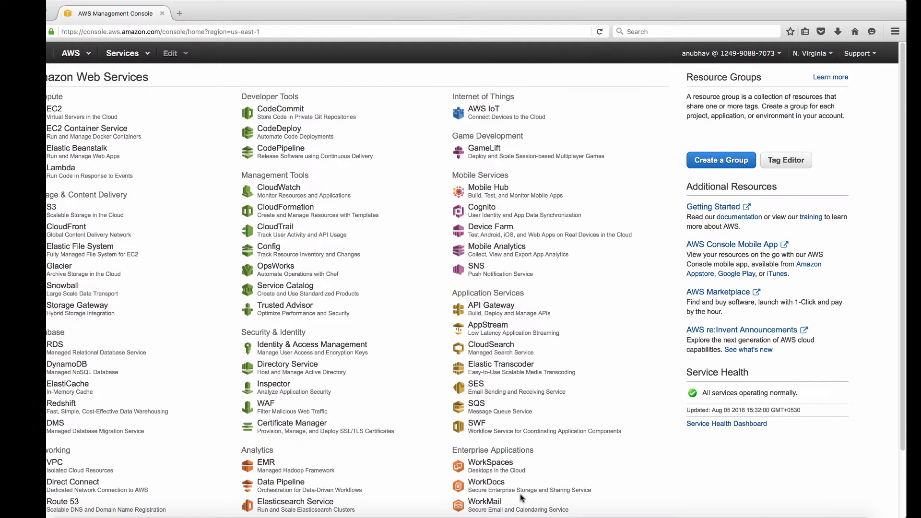
# Open the EC2 service and list its 8 instances, including JUMP-BOX and FTDv.
pyautogui.click(58, 116)
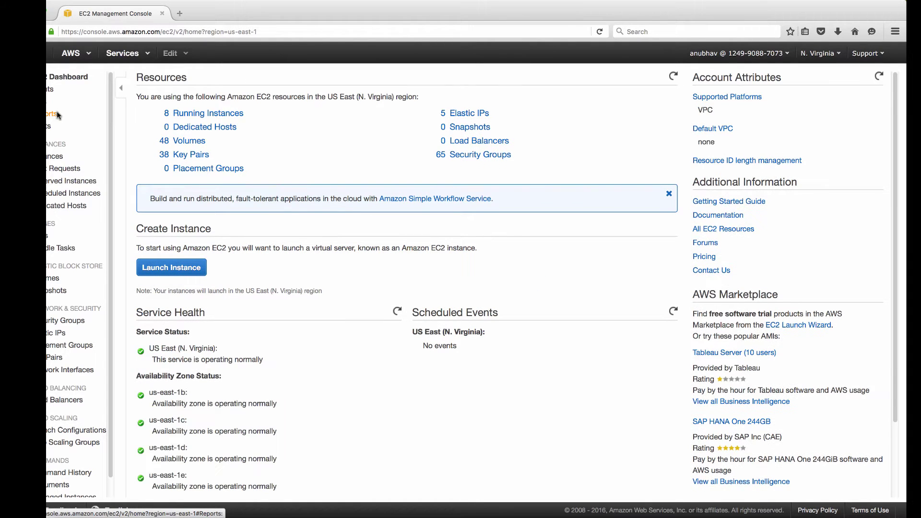
pyautogui.click(54, 157)
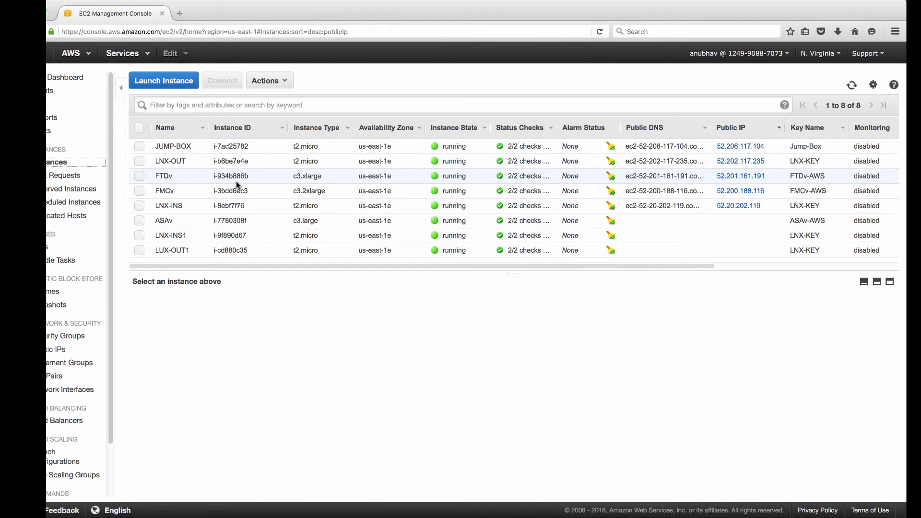
# Show the FMCv instance's details and highlight its private IP 10.0.250.254.
pyautogui.click(214, 194)
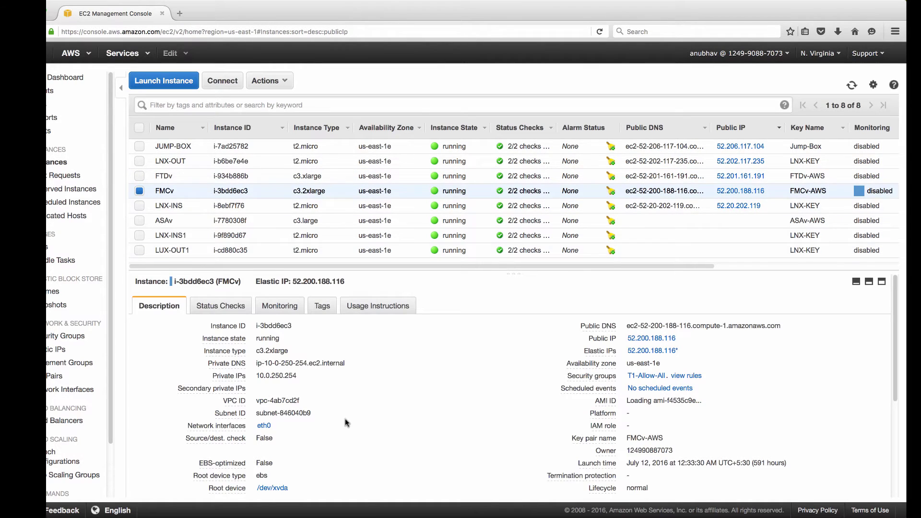
pyautogui.moveTo(299, 376); pyautogui.dragTo(256, 375)
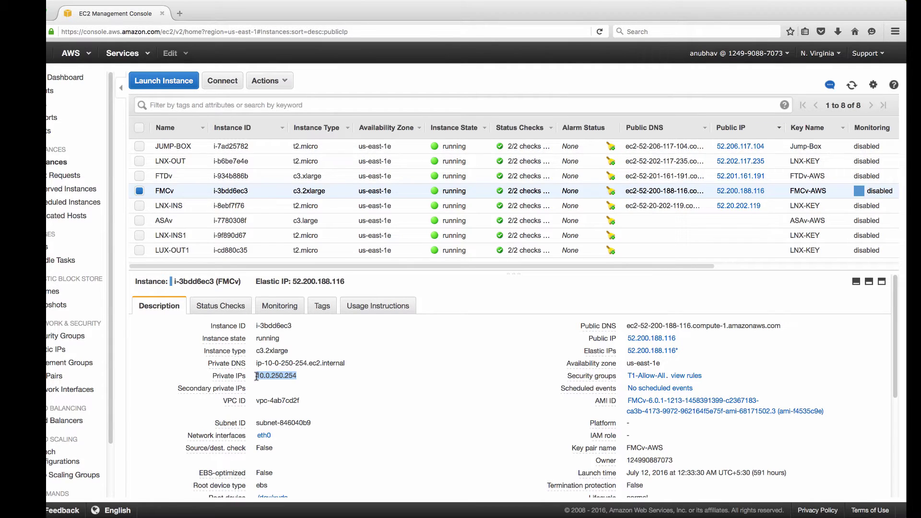
pyautogui.click(164, 178)
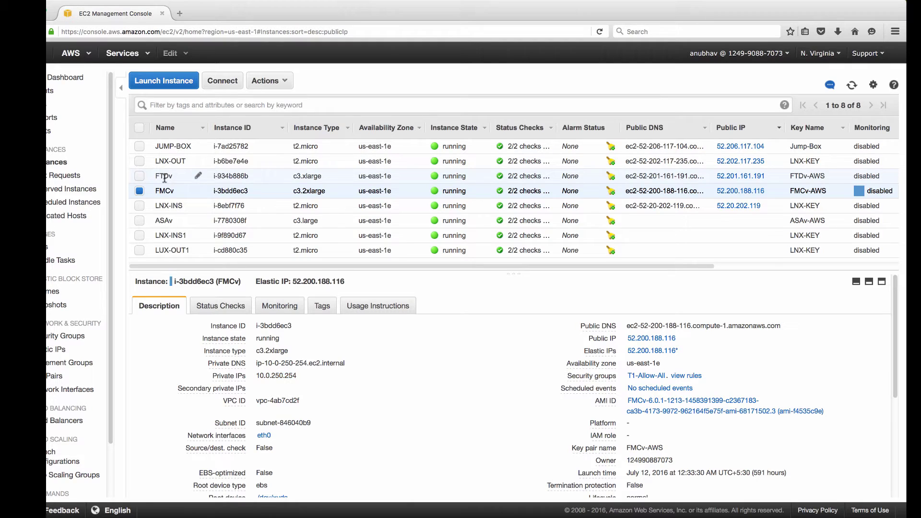
# Show FTDv's details and highlight private IPs 10.0.250.50, 10.0.250.128, 10.0.200.50 and 10.0.100.50.
pyautogui.click(164, 176)
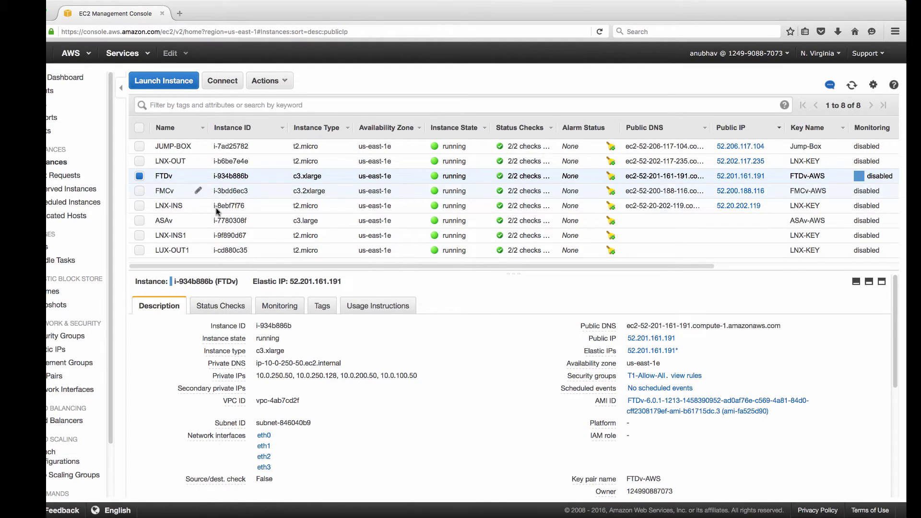
pyautogui.moveTo(257, 376); pyautogui.dragTo(425, 376)
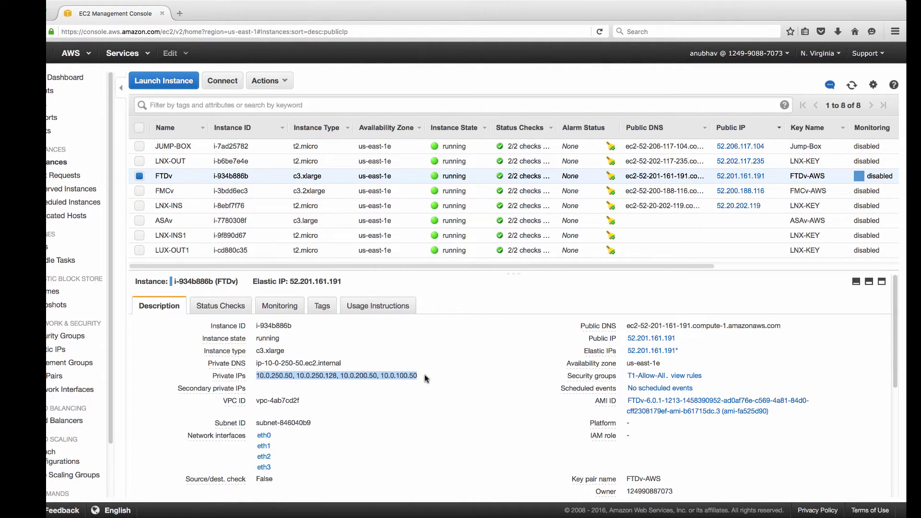
pyautogui.click(310, 392)
pyautogui.moveTo(260, 376)
pyautogui.mouseDown()
pyautogui.moveTo(331, 377)
pyautogui.moveTo(256, 377)
pyautogui.mouseUp()
pyautogui.click(290, 389)
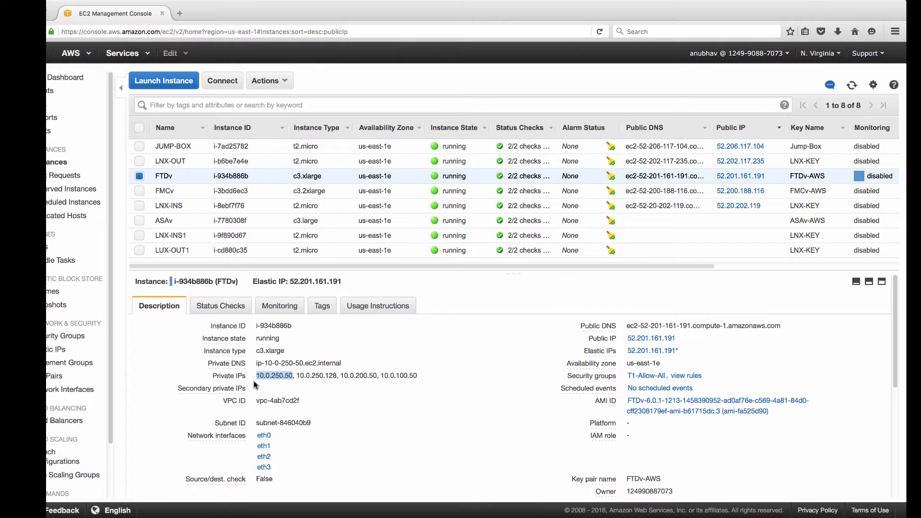
pyautogui.moveTo(296, 376); pyautogui.dragTo(338, 376)
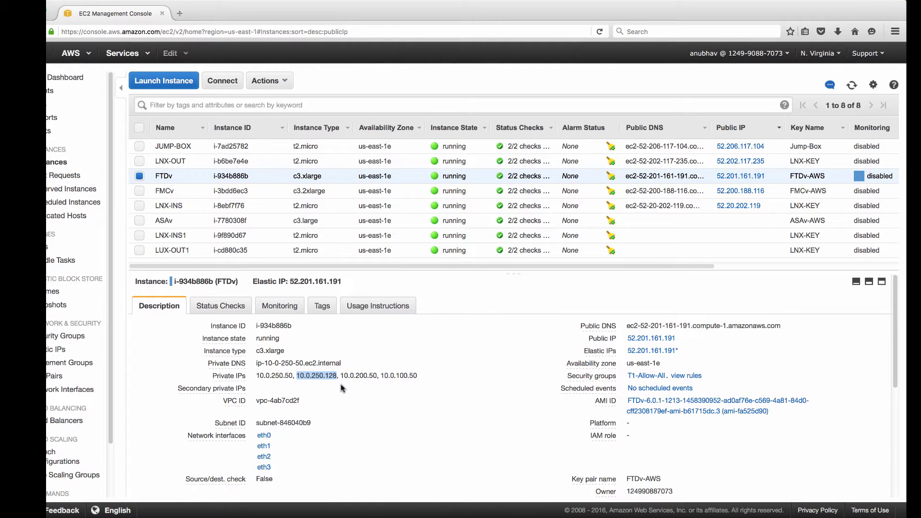
pyautogui.moveTo(340, 376); pyautogui.dragTo(376, 374)
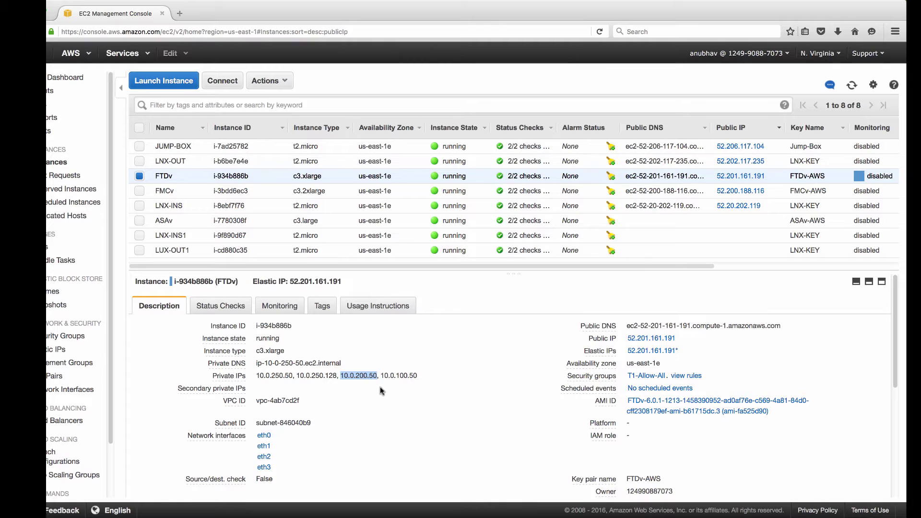
pyautogui.moveTo(381, 376); pyautogui.dragTo(419, 376)
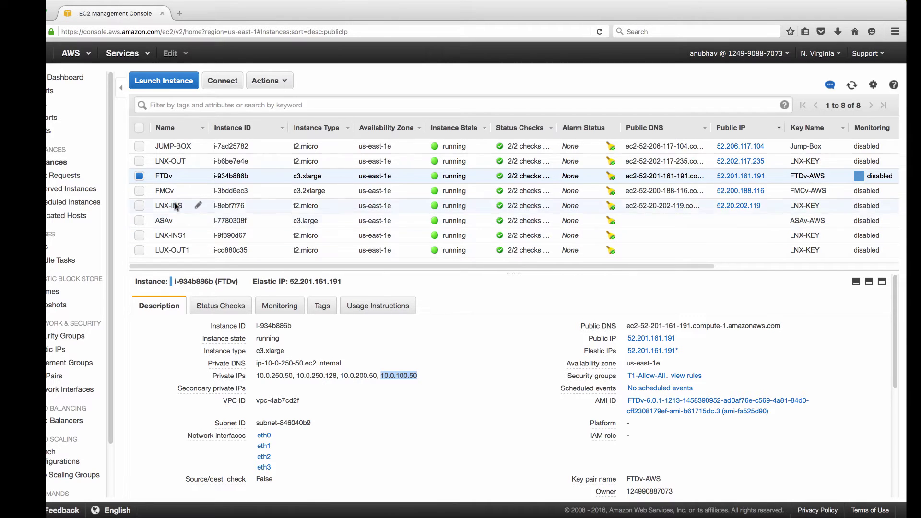
# Switch from FTDv to LNX-OUT and highlight its private IPs 10.0.250.234 and 10.0.200.100.
pyautogui.click(140, 176)
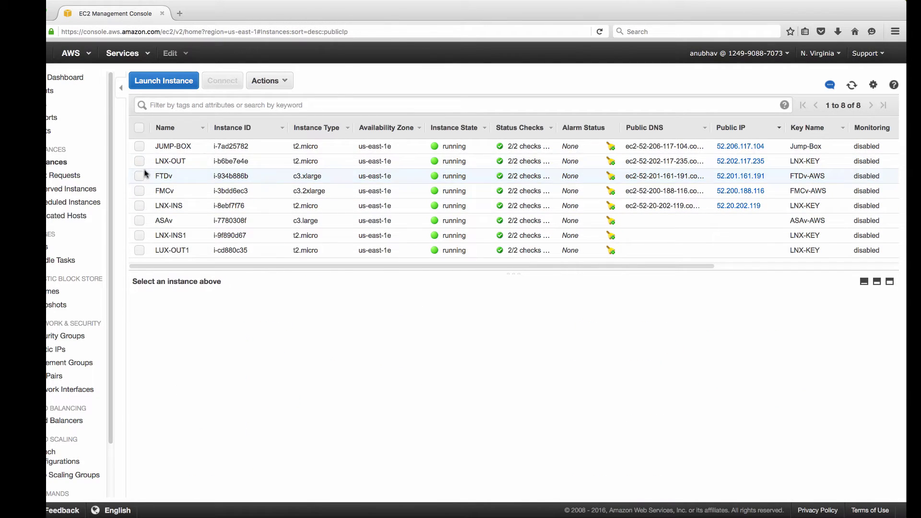
pyautogui.click(162, 162)
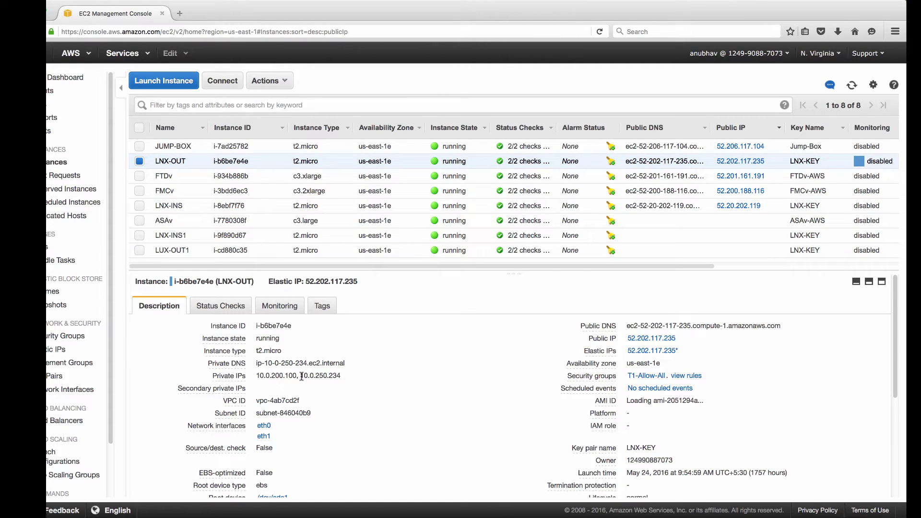
pyautogui.moveTo(301, 376); pyautogui.dragTo(343, 379)
pyautogui.moveTo(296, 375); pyautogui.dragTo(256, 375)
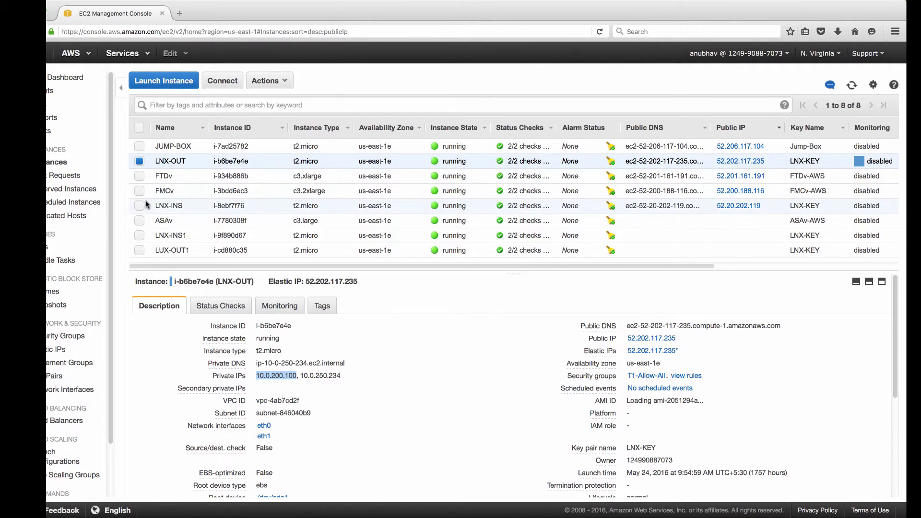
# Switch to LNX-INS and highlight its private IP 10.0.100.100.
pyautogui.click(139, 160)
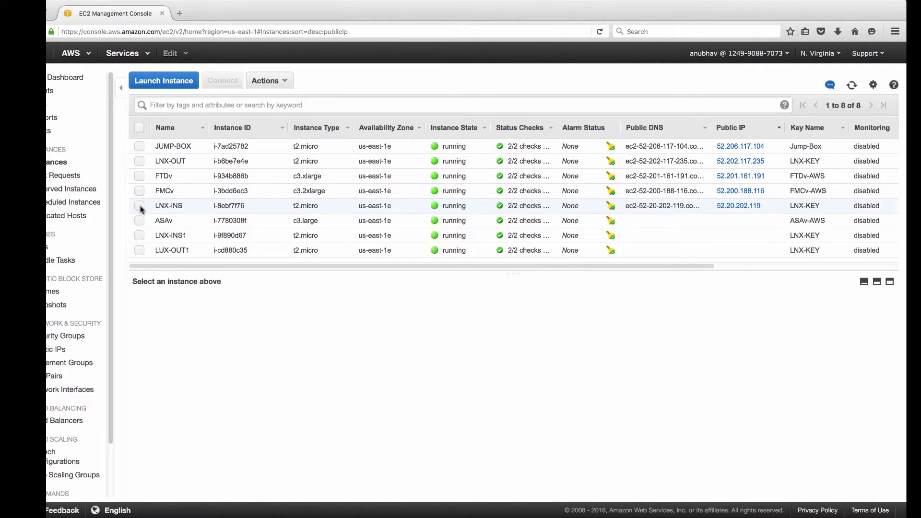
pyautogui.click(139, 206)
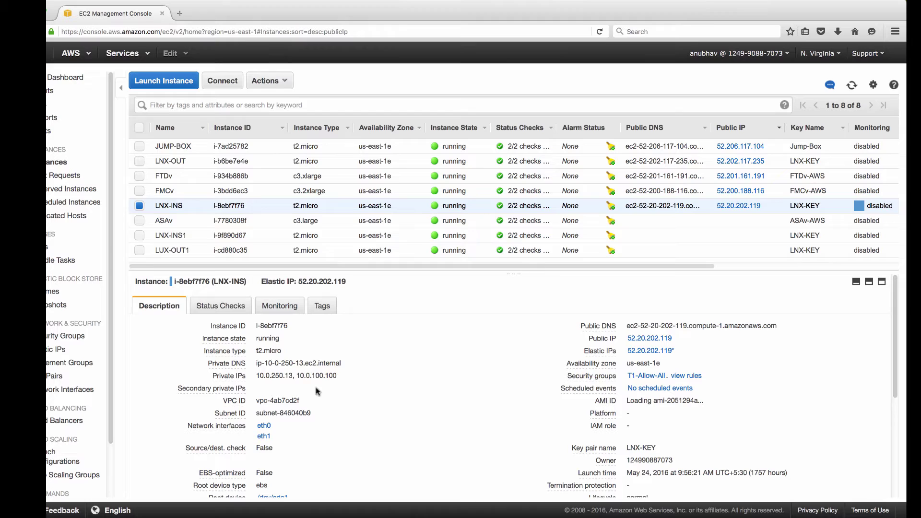
pyautogui.moveTo(296, 375); pyautogui.dragTo(258, 376)
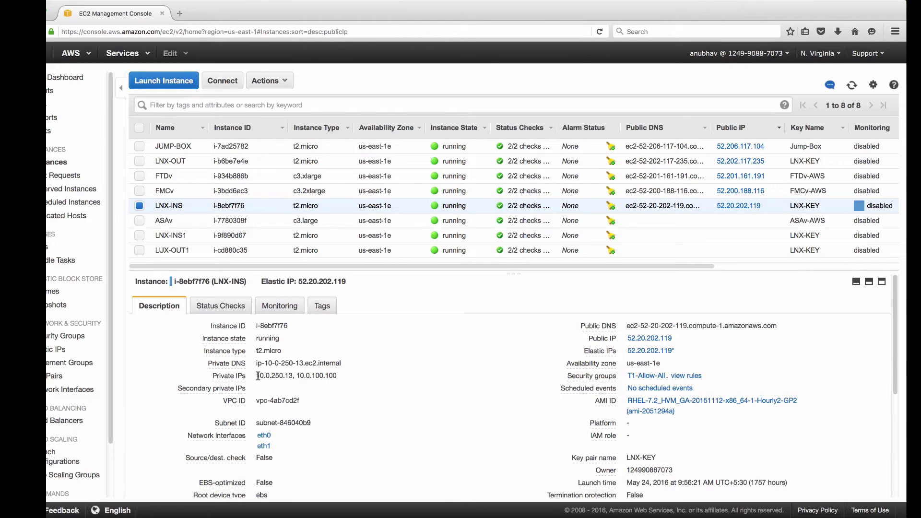
# Compare the FTDv and FMCv details, ending on FMCv with private IP 10.0.250.254.
pyautogui.click(162, 176)
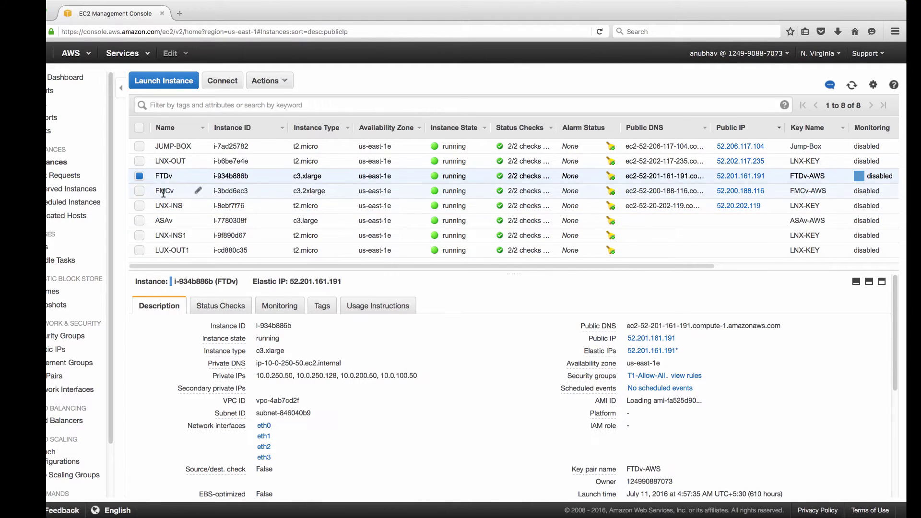
pyautogui.click(164, 191)
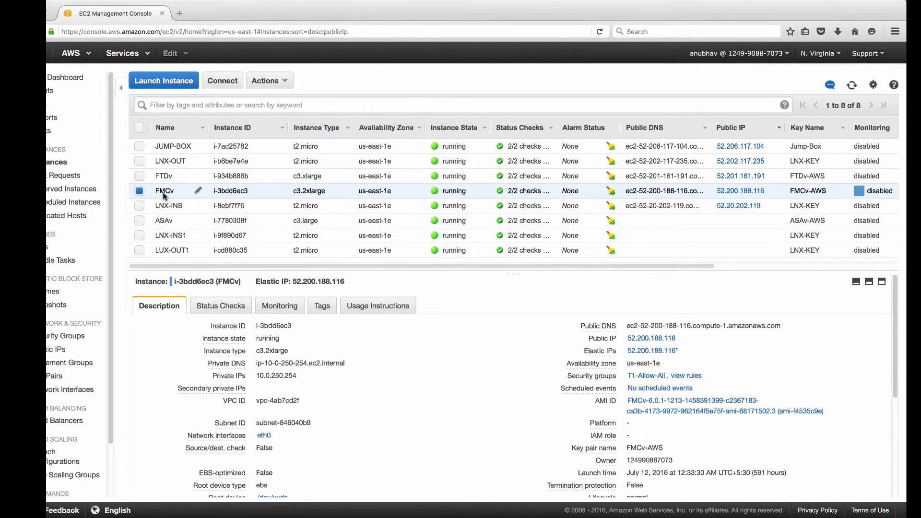
pyautogui.click(166, 178)
pyautogui.click(167, 191)
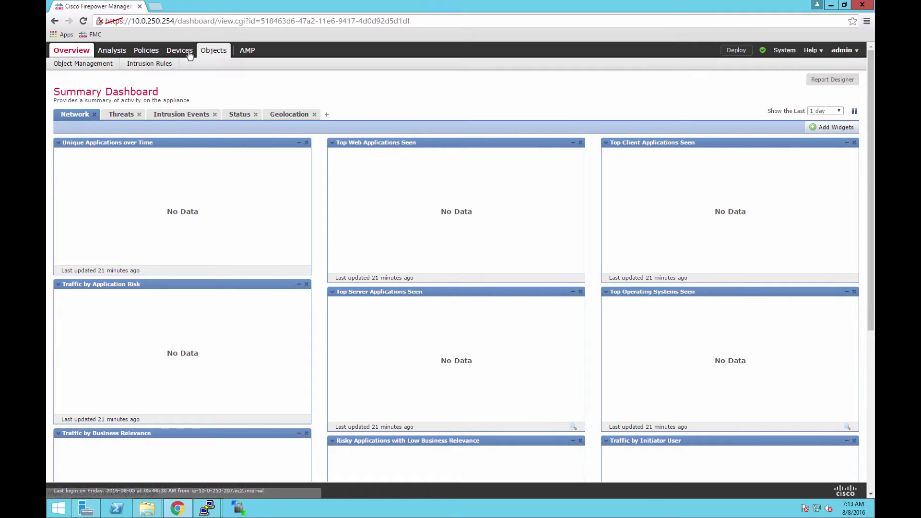
# Open FTDv in Device Management to view interfaces Outside 10.0.200.50 and Inside 10.0.100.50.
pyautogui.moveTo(189, 56)
pyautogui.click(97, 63)
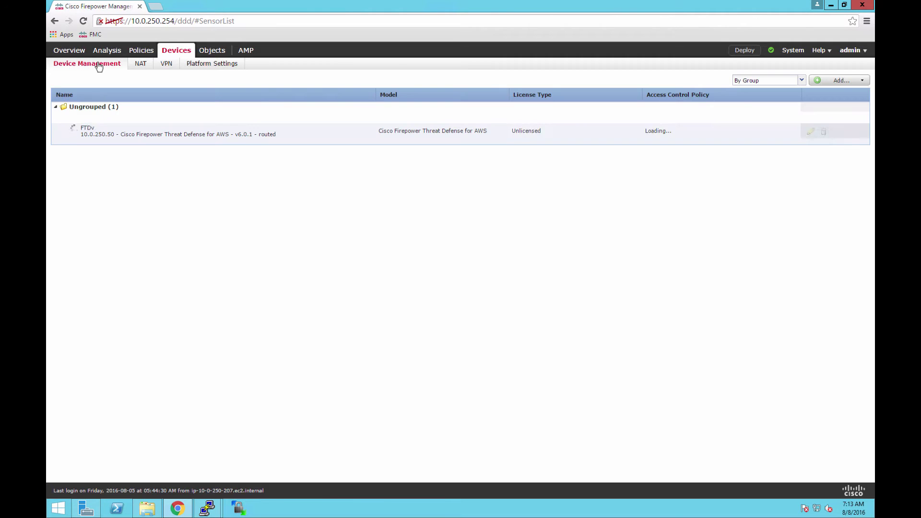
pyautogui.click(811, 132)
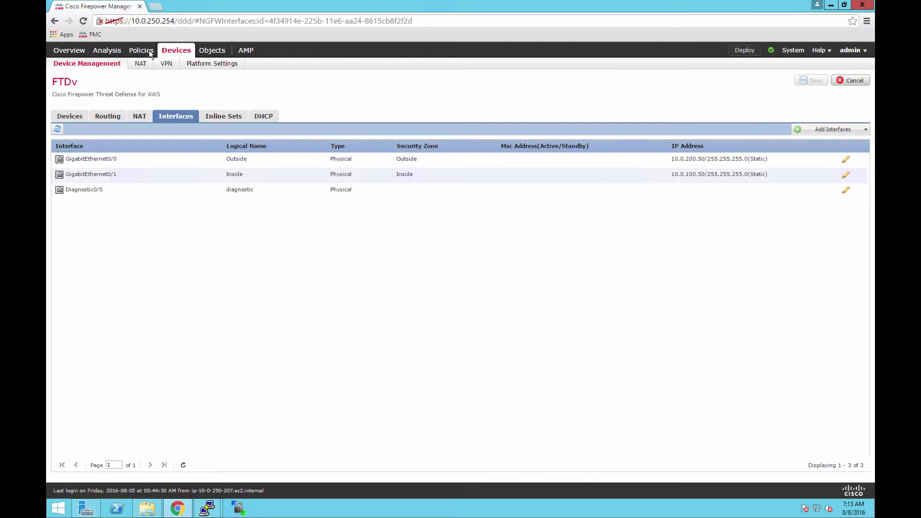
pyautogui.moveTo(149, 56)
pyautogui.moveTo(108, 56)
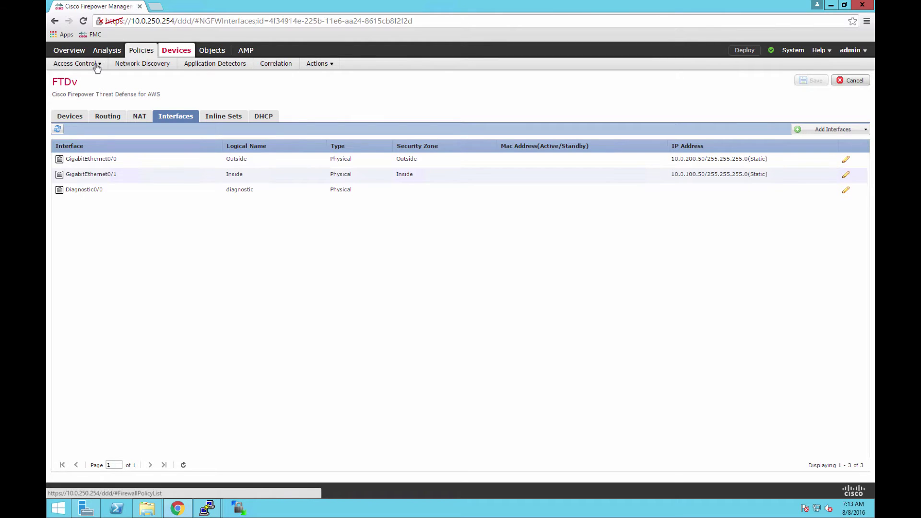
pyautogui.click(90, 81)
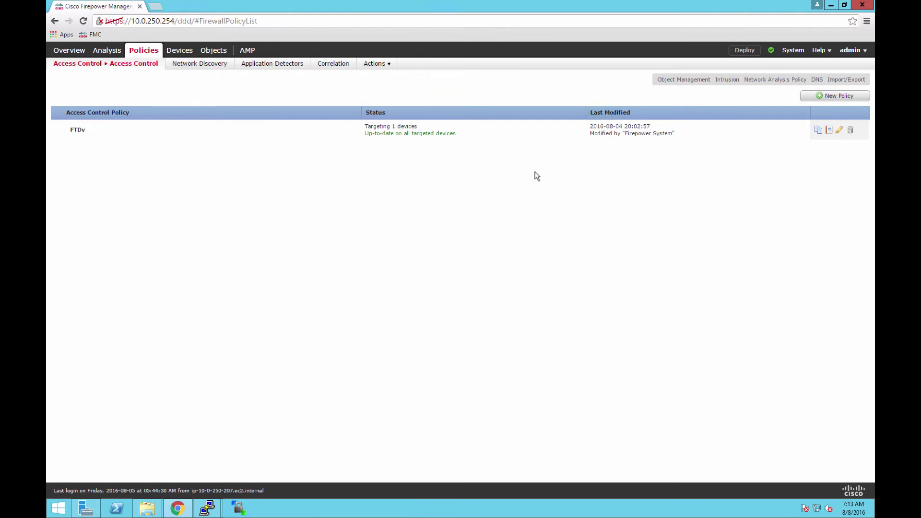
pyautogui.click(840, 130)
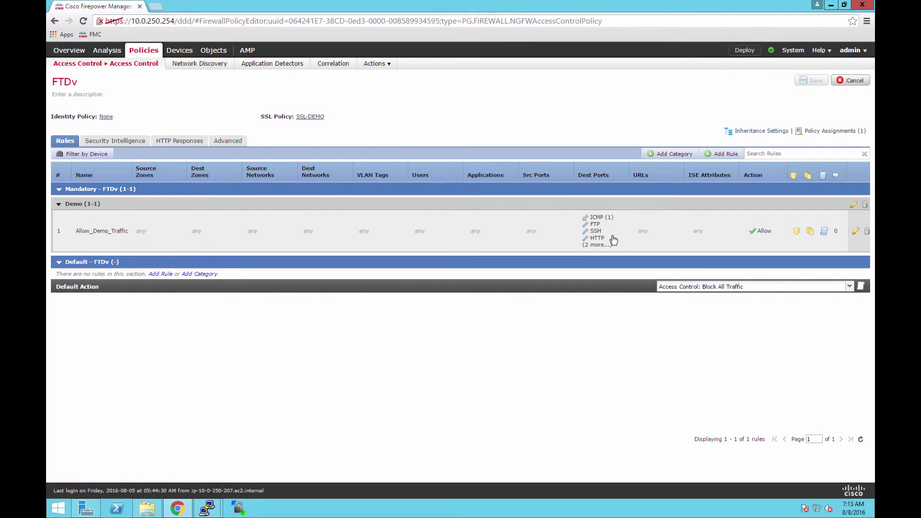
pyautogui.click(856, 234)
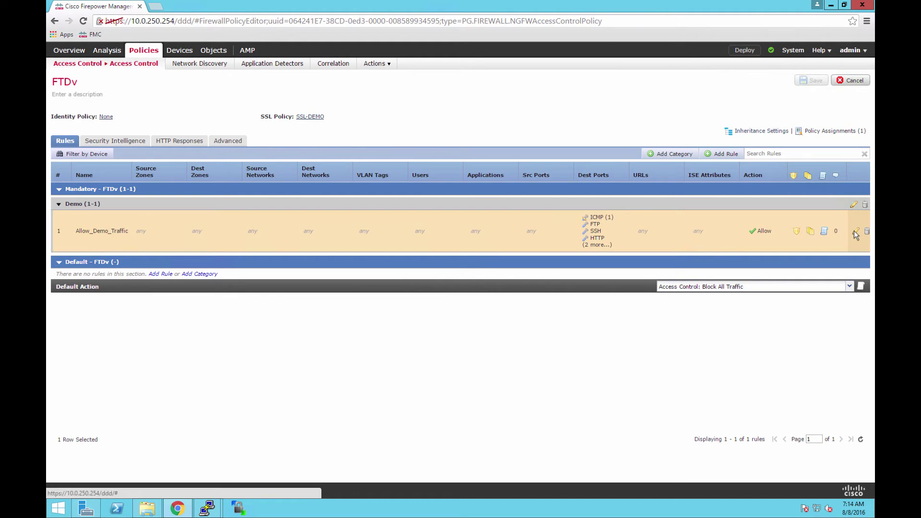
pyautogui.click(855, 232)
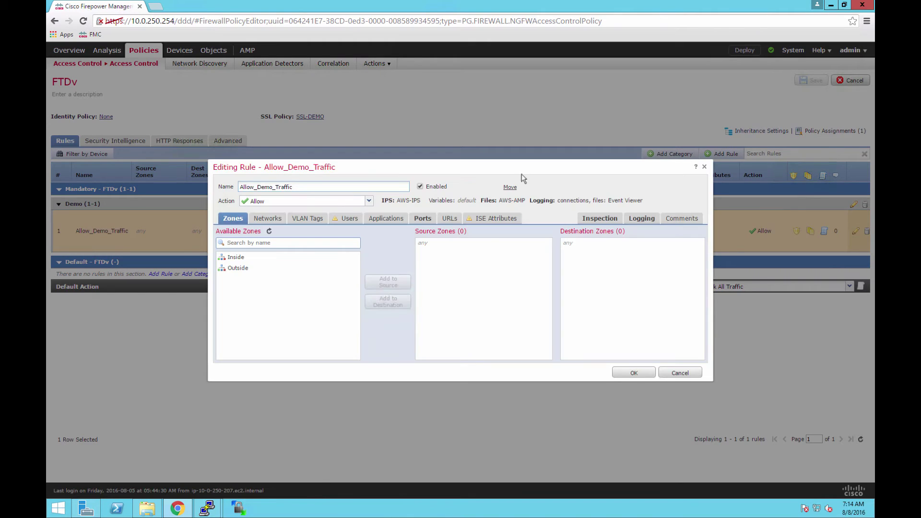
pyautogui.click(593, 221)
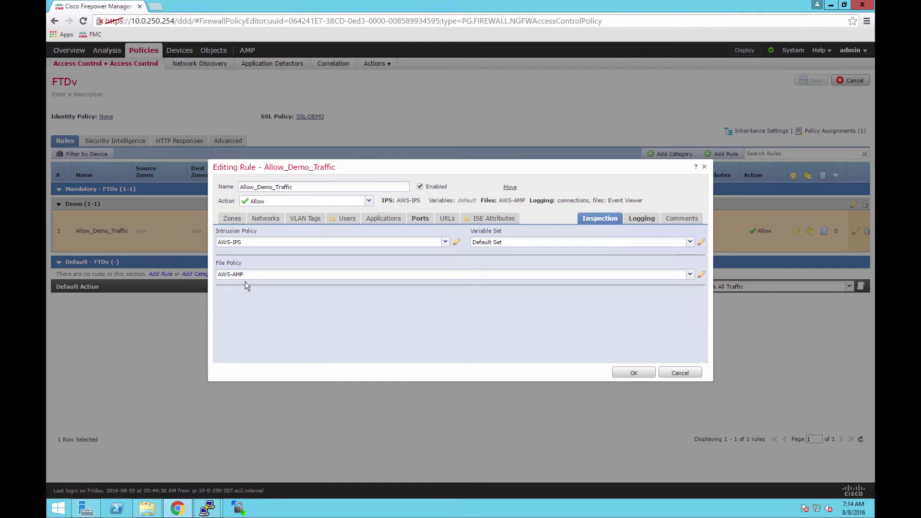
pyautogui.click(687, 374)
pyautogui.click(474, 301)
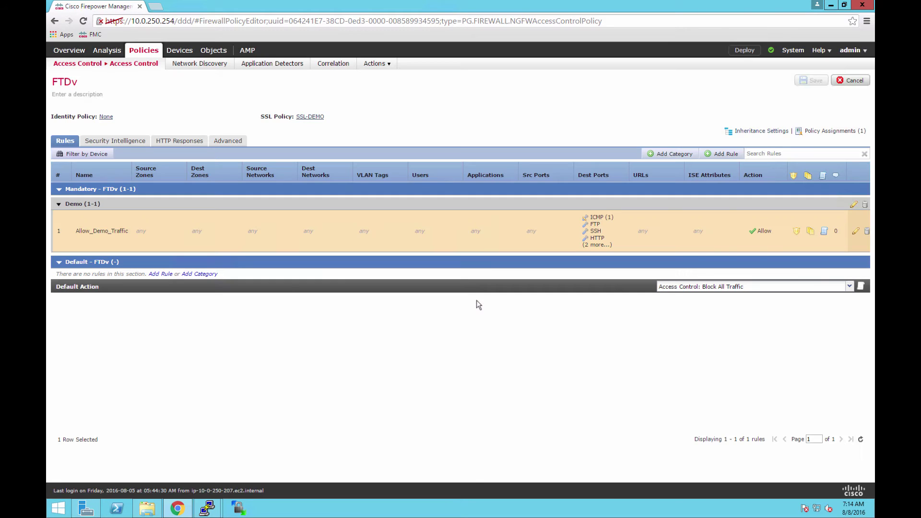
pyautogui.moveTo(90, 68)
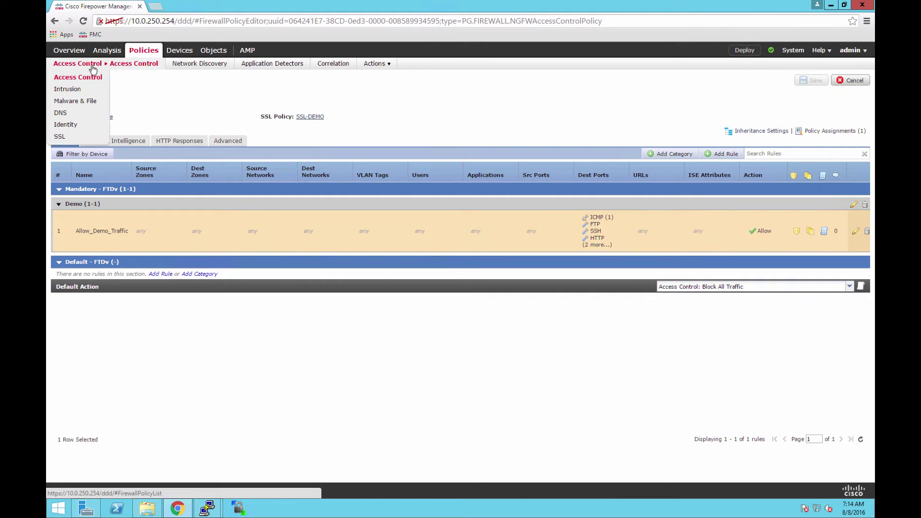
# Review the AWS-IPS intrusion policy, then list the Malware & File policies showing AWS-AMP.
pyautogui.click(87, 92)
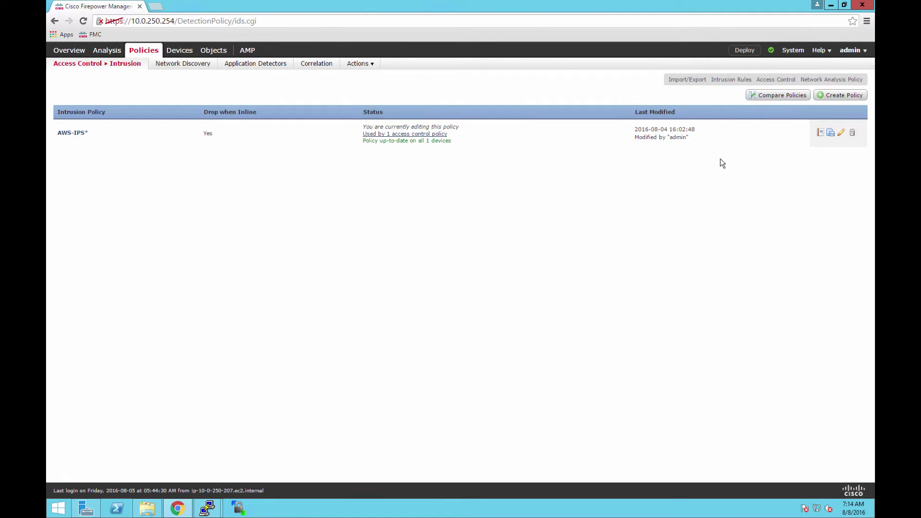
pyautogui.click(842, 134)
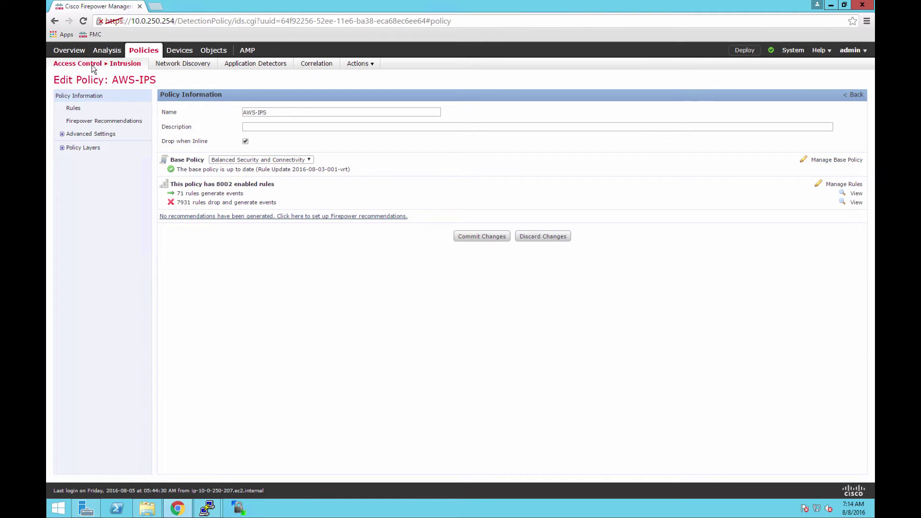
pyautogui.moveTo(94, 69)
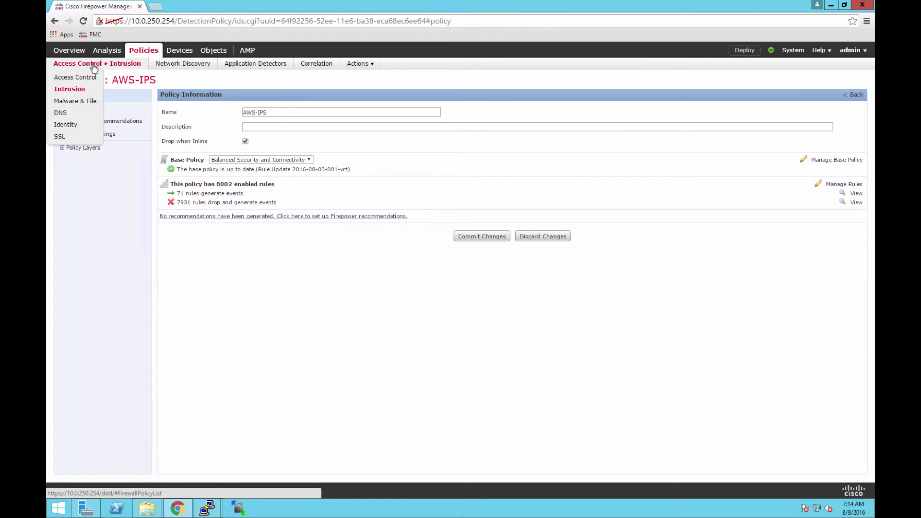
pyautogui.click(83, 102)
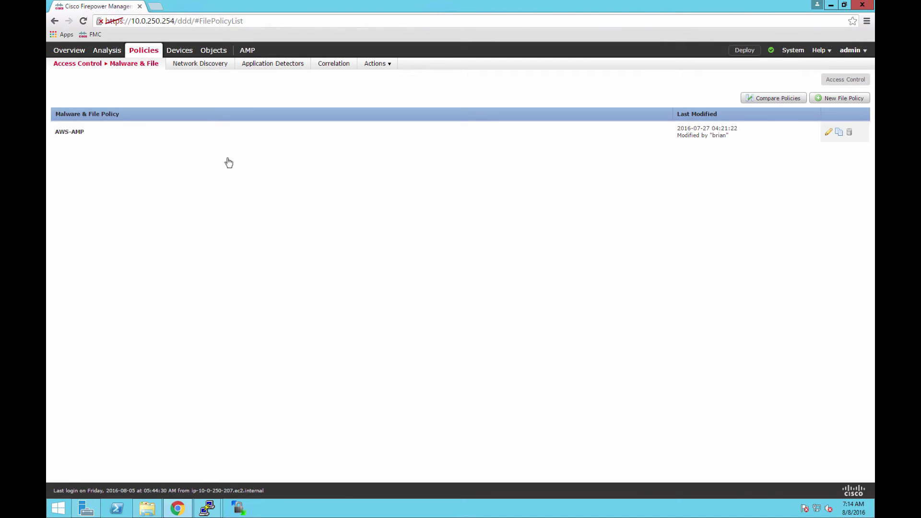
# Open the AWS-AMP file policy showing its Block Malware with Reset rule, then bring up a terminal.
pyautogui.click(829, 135)
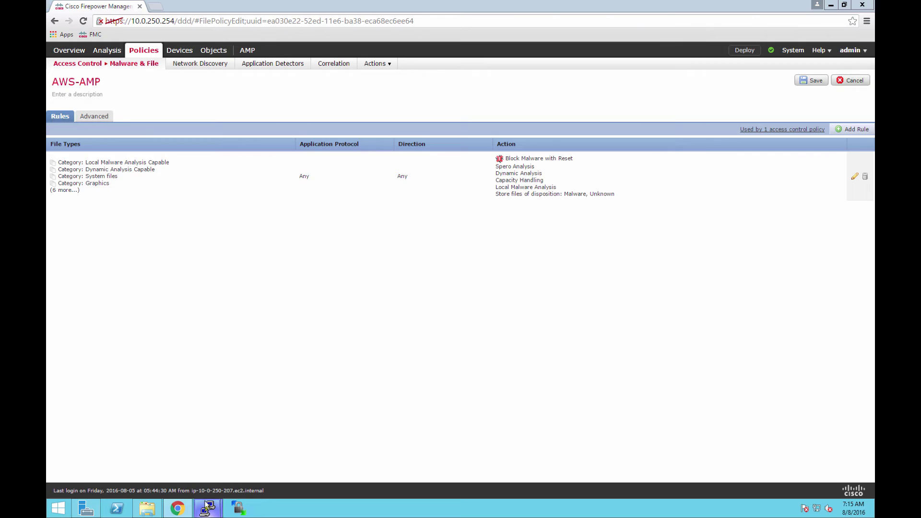
pyautogui.click(207, 512)
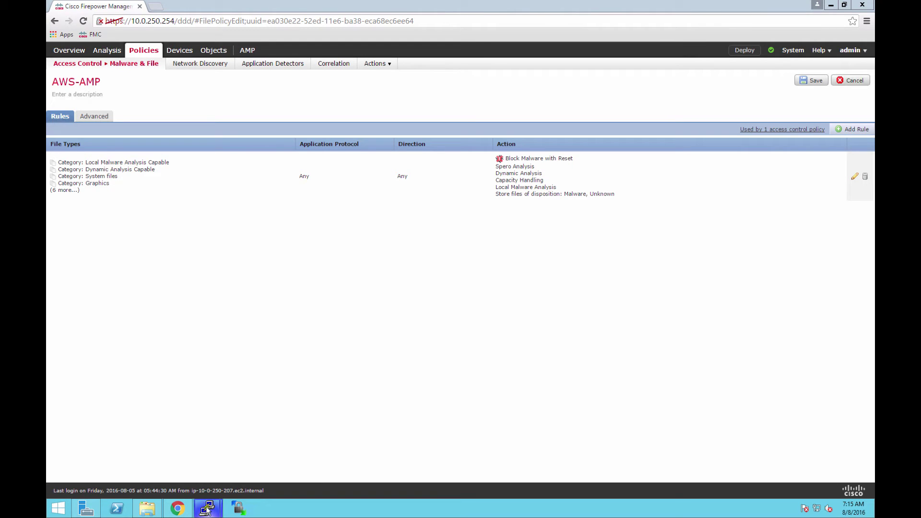
pyautogui.click(207, 512)
# Bring both PuTTY sessions forward and mark their eth1 addresses 10.0.100.100 and 10.0.200.100.
pyautogui.click(169, 452)
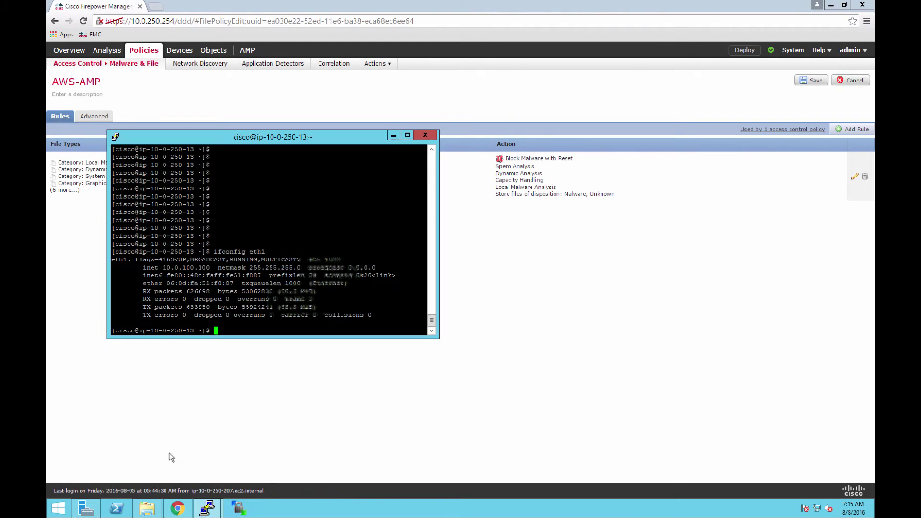
pyautogui.click(207, 508)
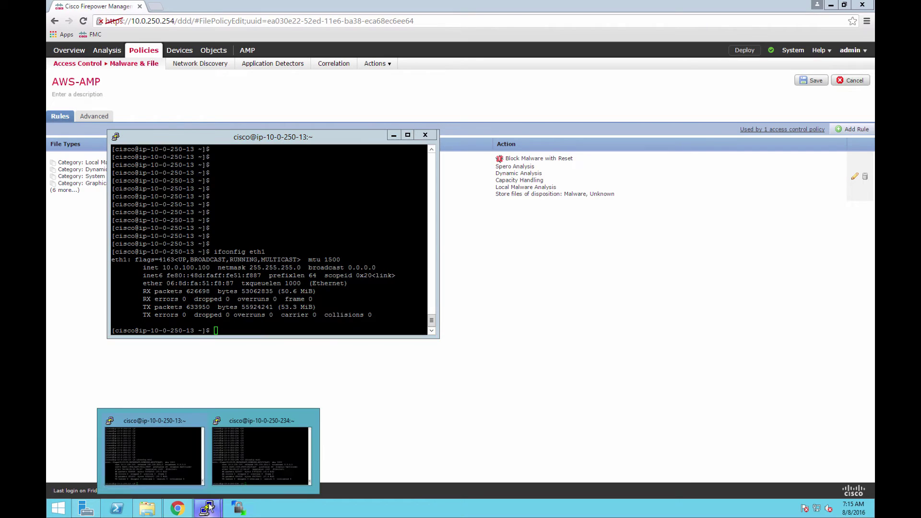
pyautogui.click(280, 460)
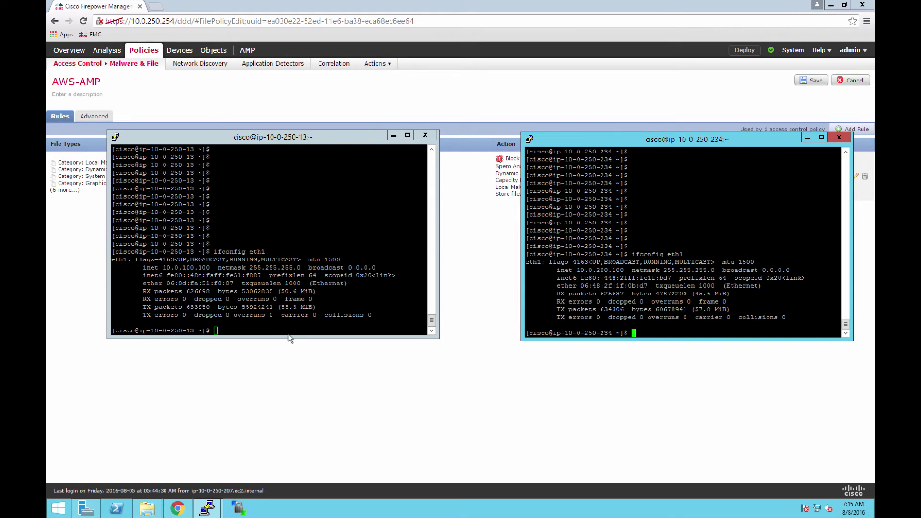
pyautogui.hotkey('alt', 'Tab')
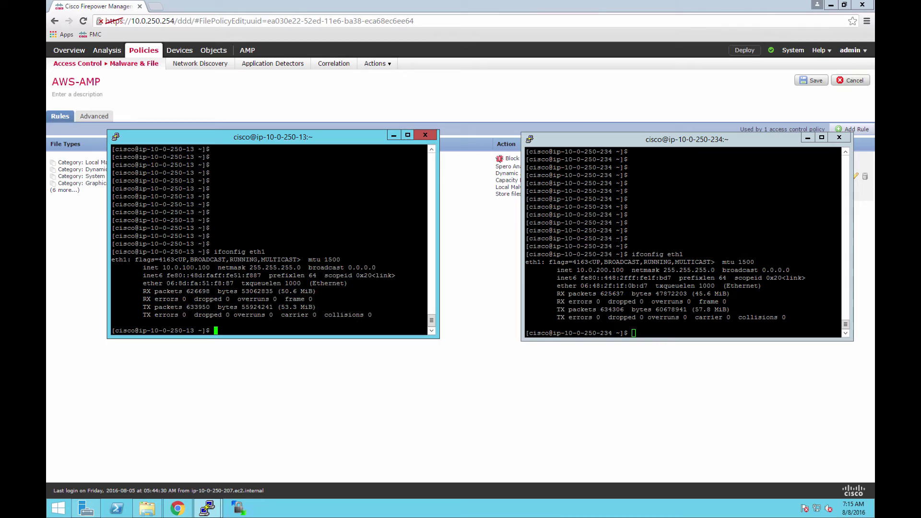
pyautogui.tripleClick(192, 268)
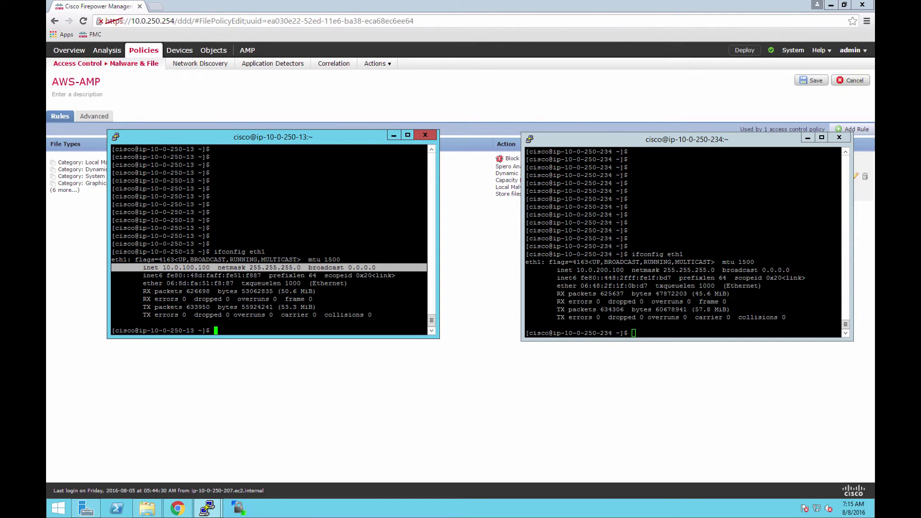
pyautogui.click(612, 270)
pyautogui.tripleClick(612, 270)
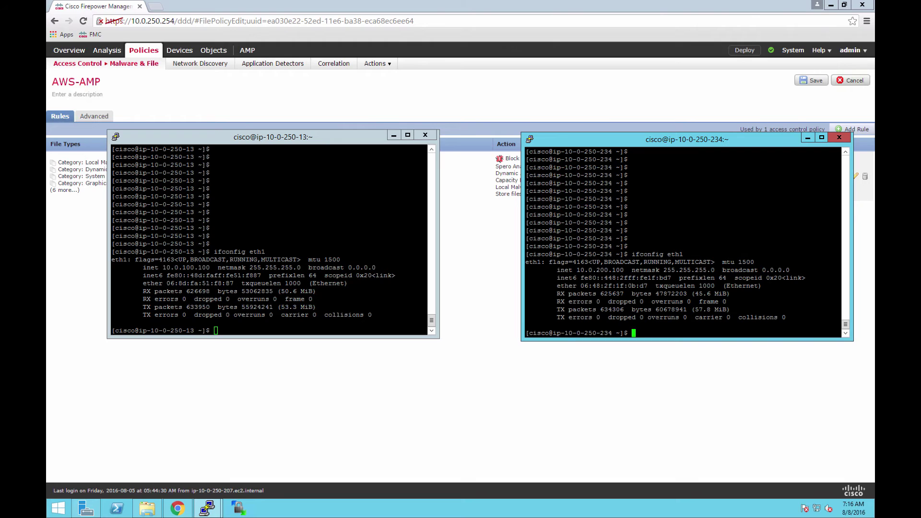
# Connect by FTP to 10.0.100.100, log in, then exit the session.
pyautogui.write('ftp 10.0.100.100')
pyautogui.press('Return')
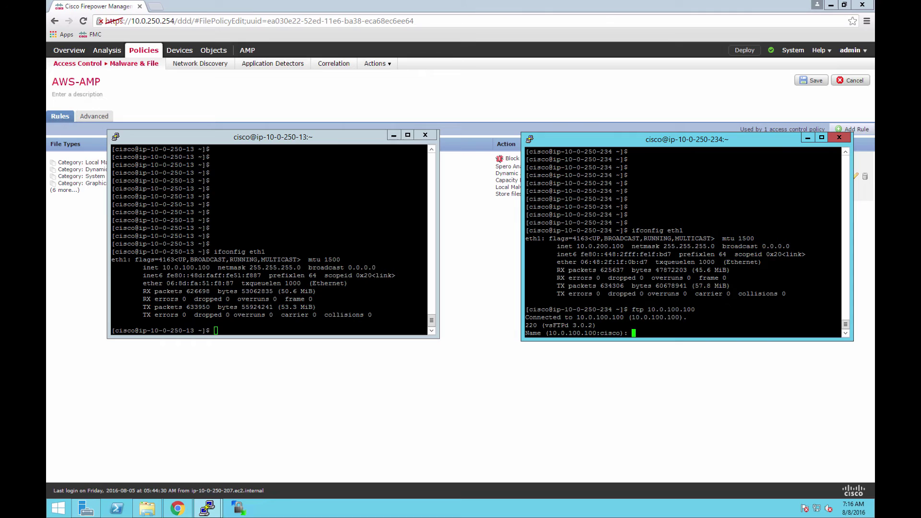
pyautogui.press('Return')
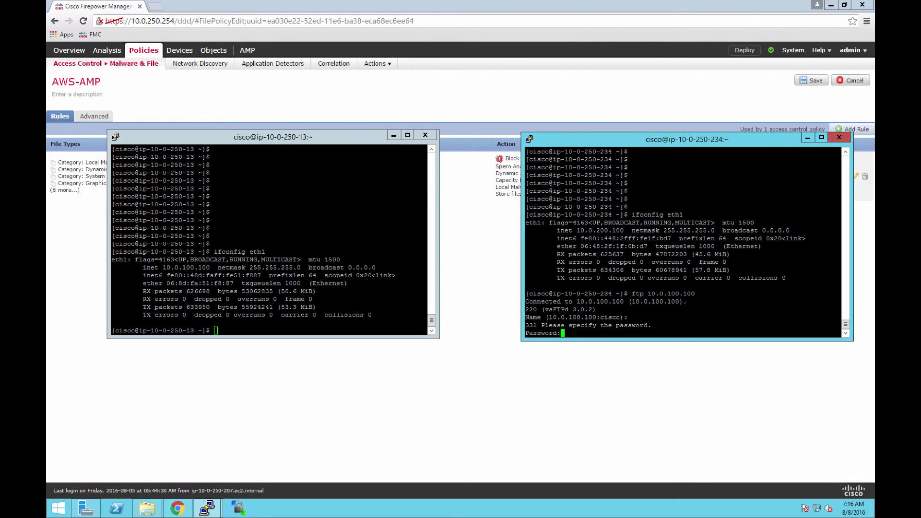
pyautogui.press('Return')
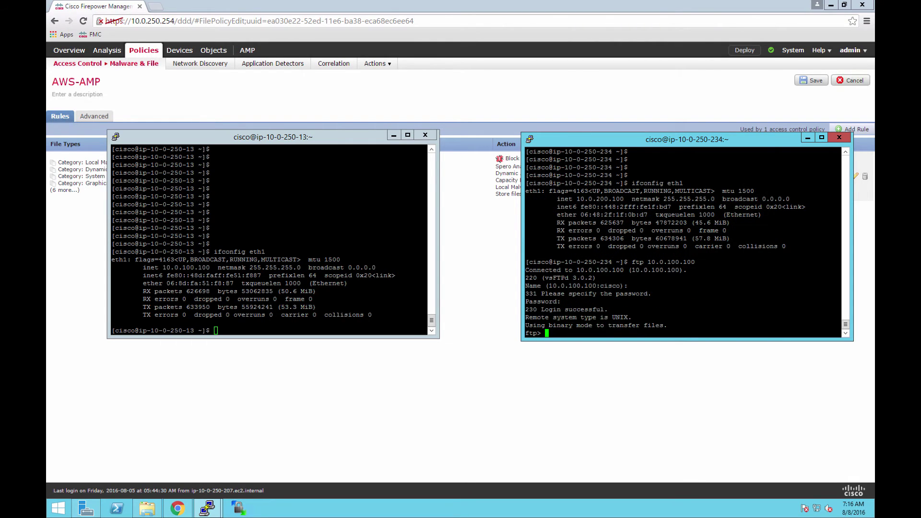
pyautogui.write('exit')
pyautogui.press('Return')
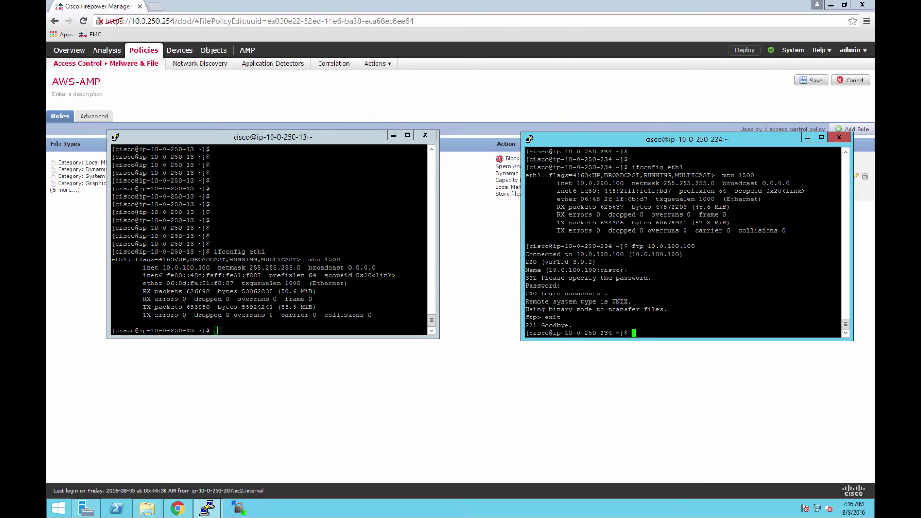
# List the home directory, spotting Zombies.pdf and the malicious .exe file.
pyautogui.write('ls')
pyautogui.press('Return')
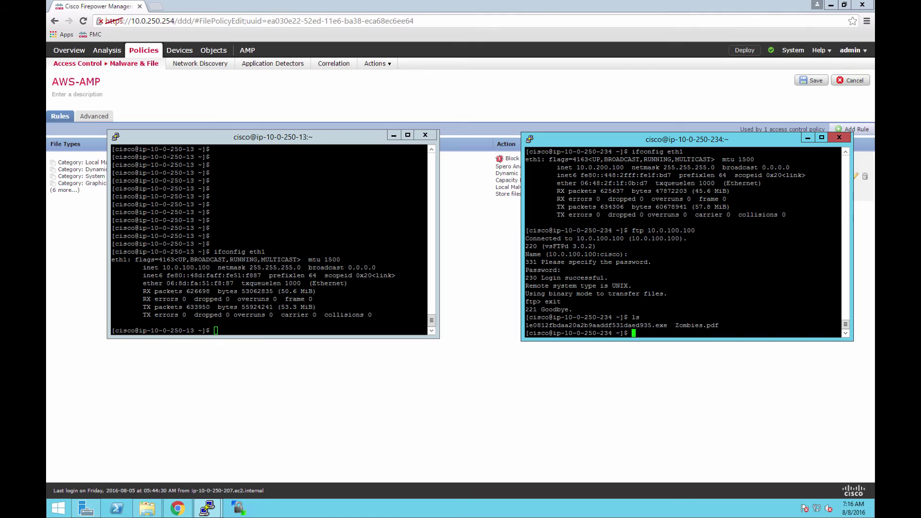
pyautogui.doubleClick(638, 325)
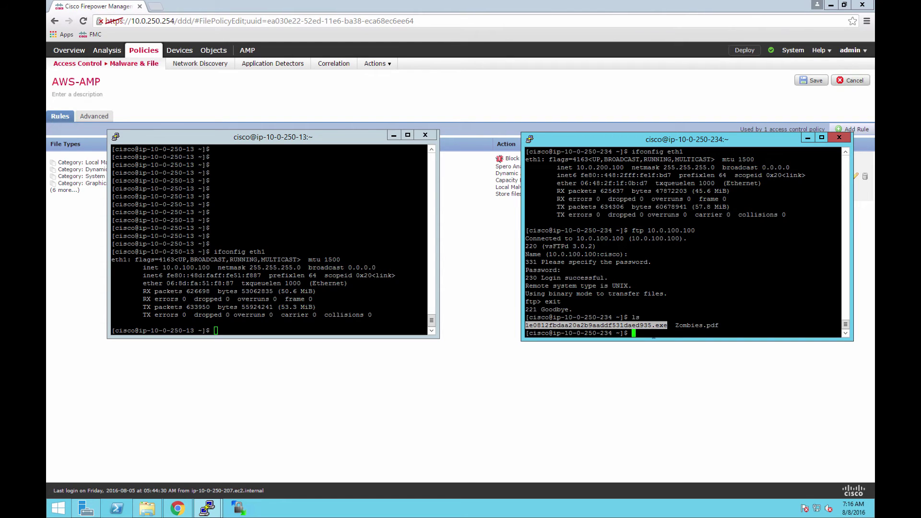
pyautogui.click(654, 337)
# Reconnect by FTP to 10.0.100.100 and log in to reach the ftp> prompt.
pyautogui.press('Up')
pyautogui.press('Up')
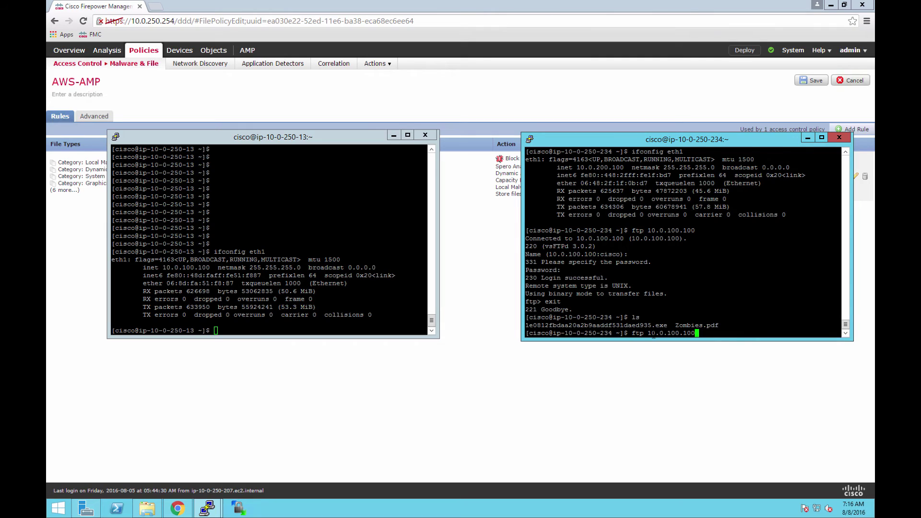
pyautogui.press('Return')
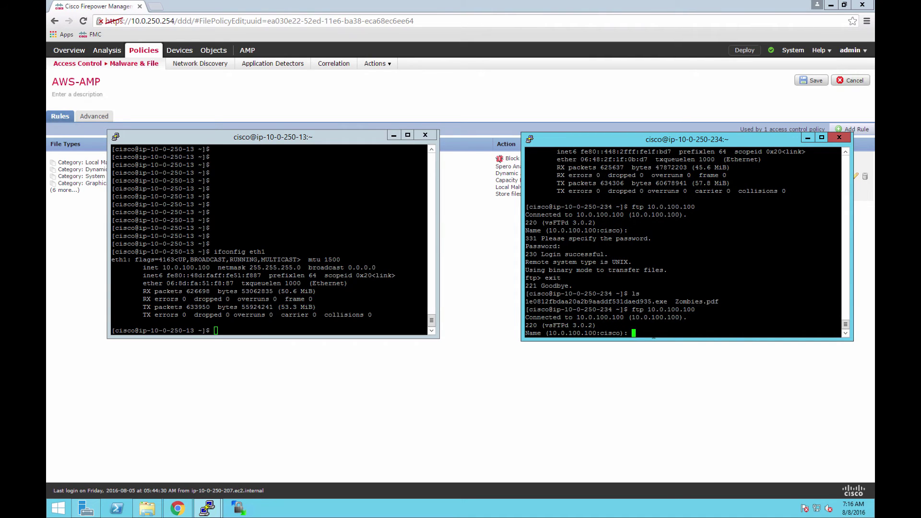
pyautogui.press('Return')
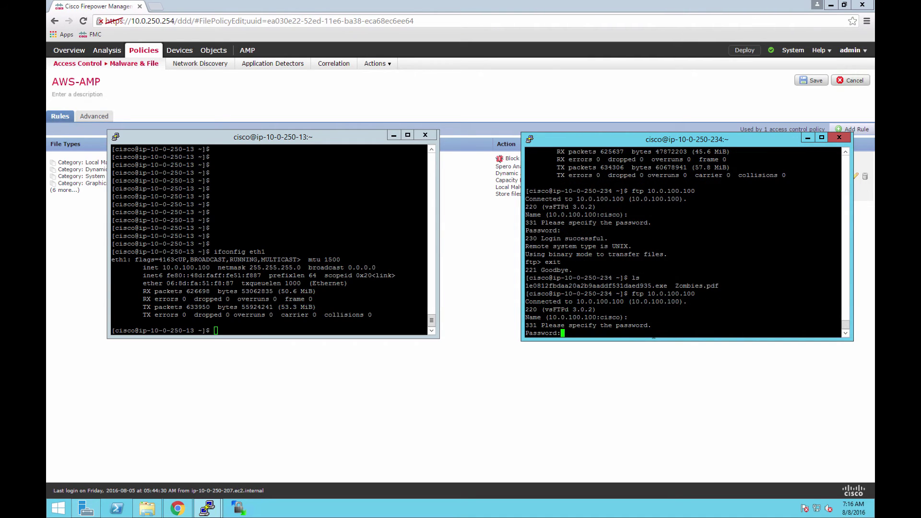
pyautogui.press('Return')
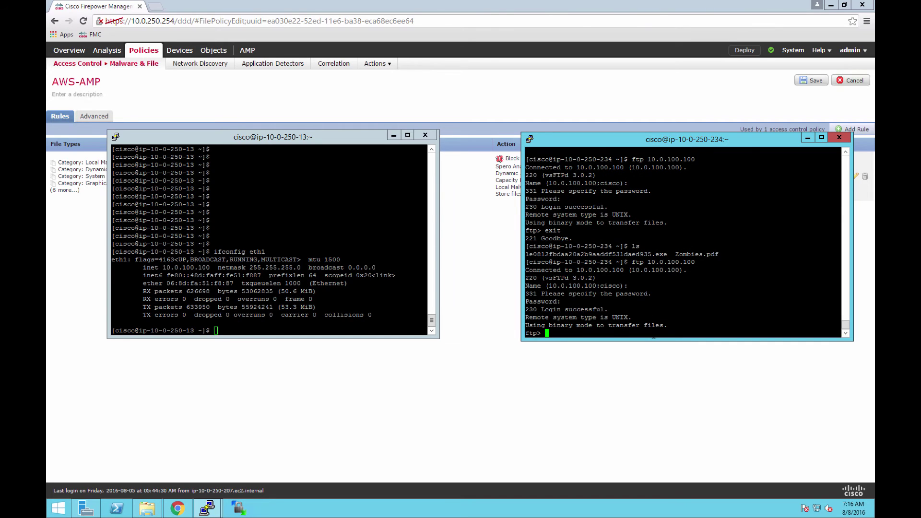
# Upload 1e0812fbdaa20a2b9aaddf531daed935.exe with put and mark the resulting 426 failure message.
pyautogui.write('put')
pyautogui.doubleClick(607, 254)
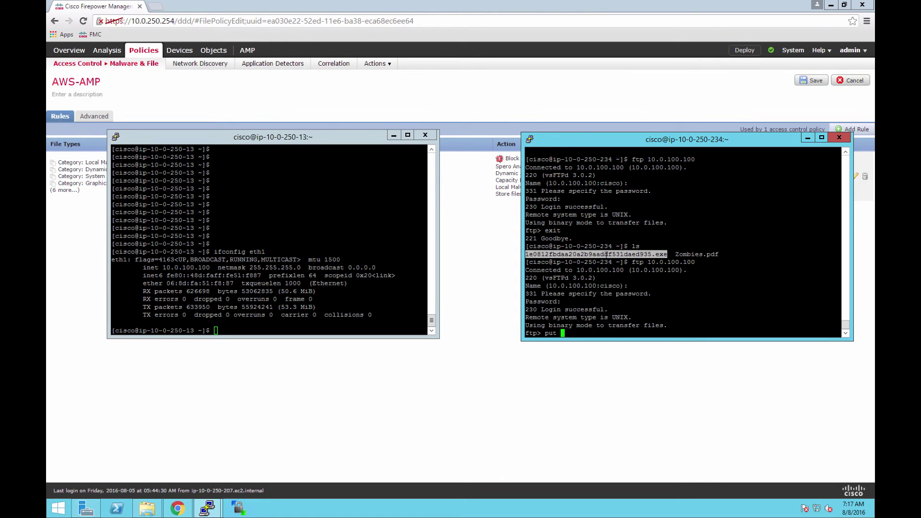
pyautogui.rightClick(606, 254)
pyautogui.press('Return')
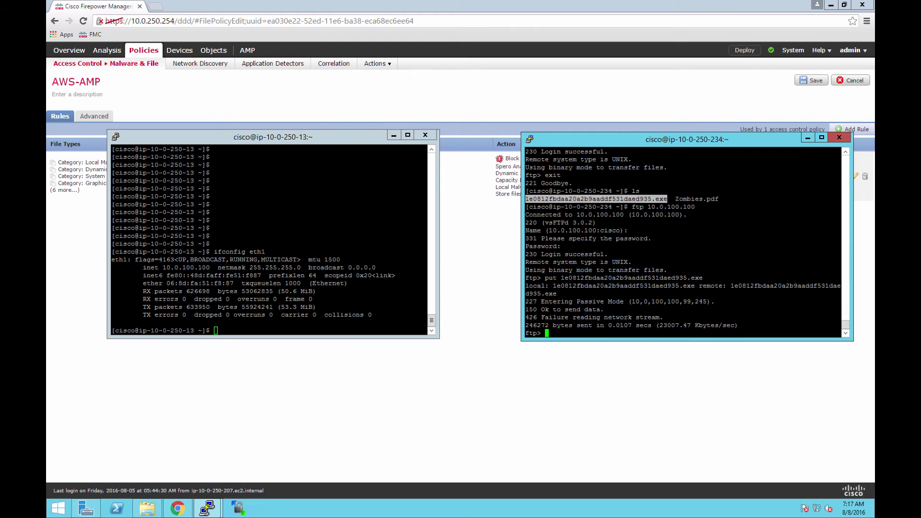
pyautogui.moveTo(529, 317)
pyautogui.mouseDown()
pyautogui.moveTo(664, 317)
pyautogui.moveTo(526, 319)
pyautogui.mouseUp()
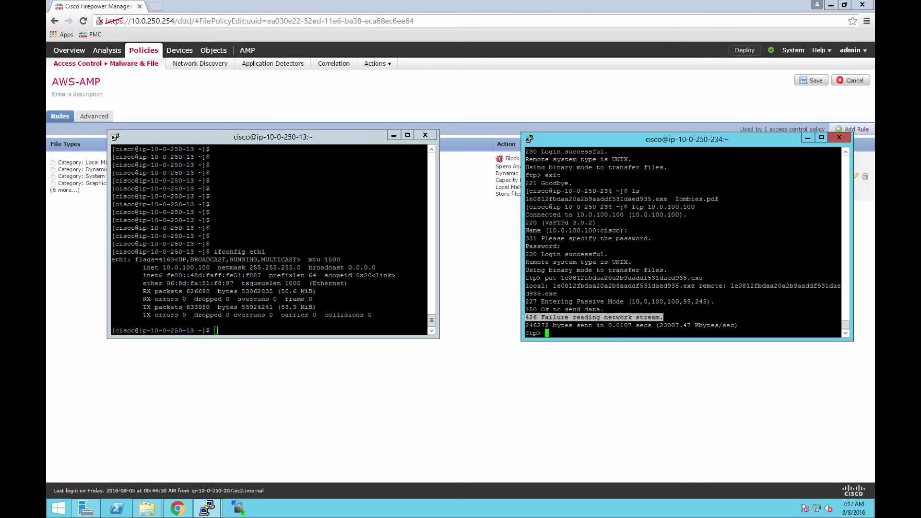
# Filter connection events to Block actions and view them as Connections with Application Details.
pyautogui.click(498, 335)
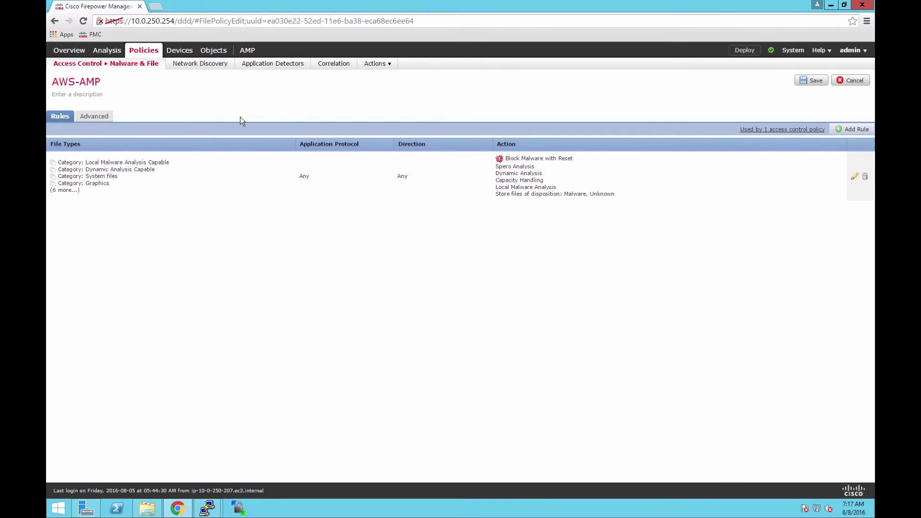
pyautogui.moveTo(119, 55)
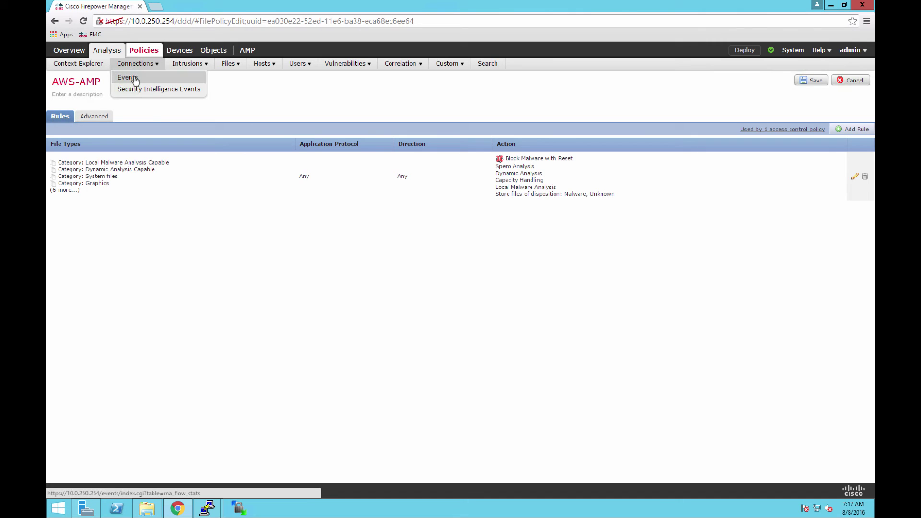
pyautogui.click(135, 80)
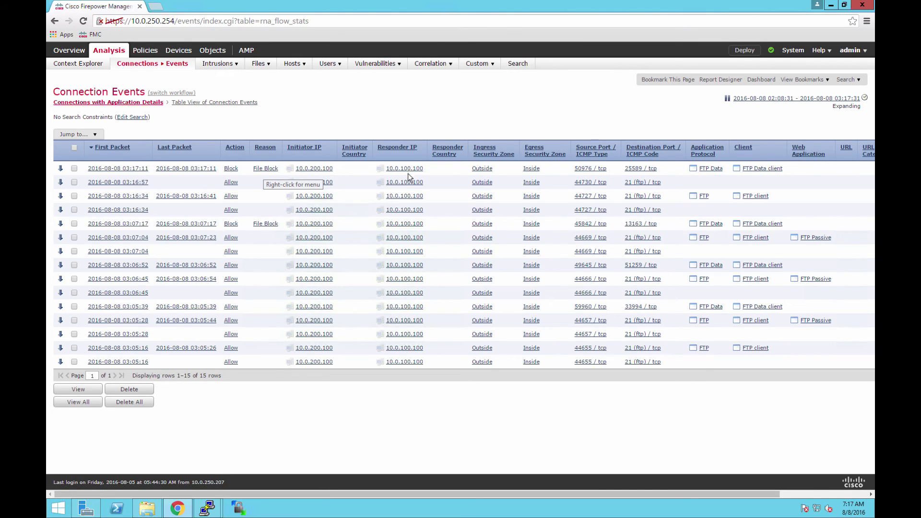
pyautogui.click(231, 169)
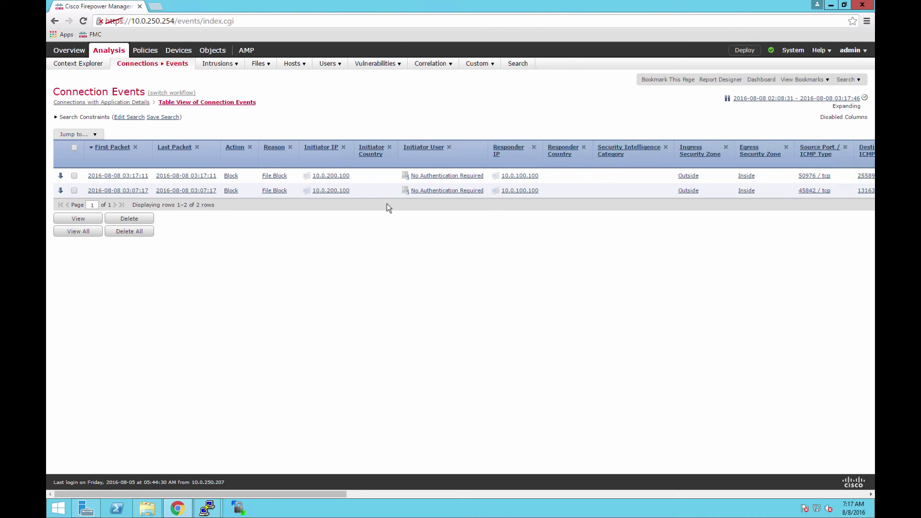
pyautogui.click(93, 233)
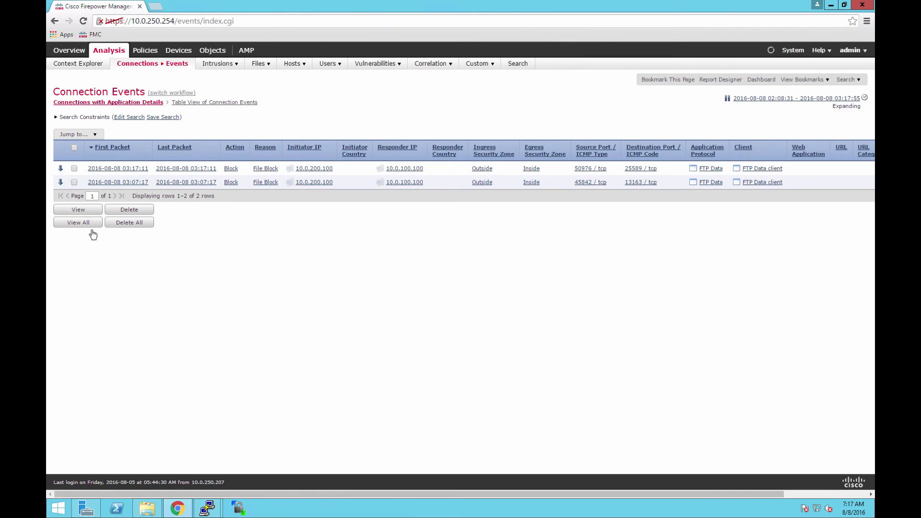
# Open Malware Events and highlight detection W32.80A6681B00-100.SBX.TG, the .exe file name and SHA256.
pyautogui.click(266, 69)
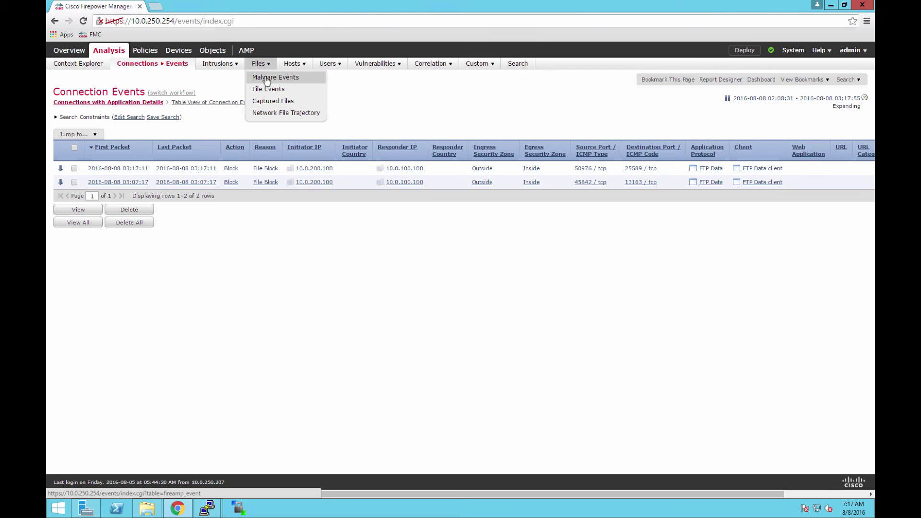
pyautogui.click(267, 80)
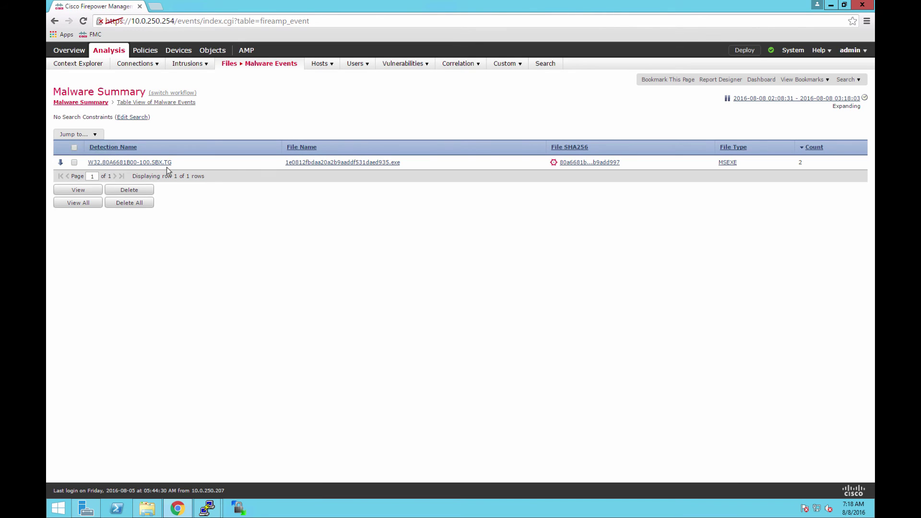
pyautogui.moveTo(174, 163); pyautogui.dragTo(89, 164)
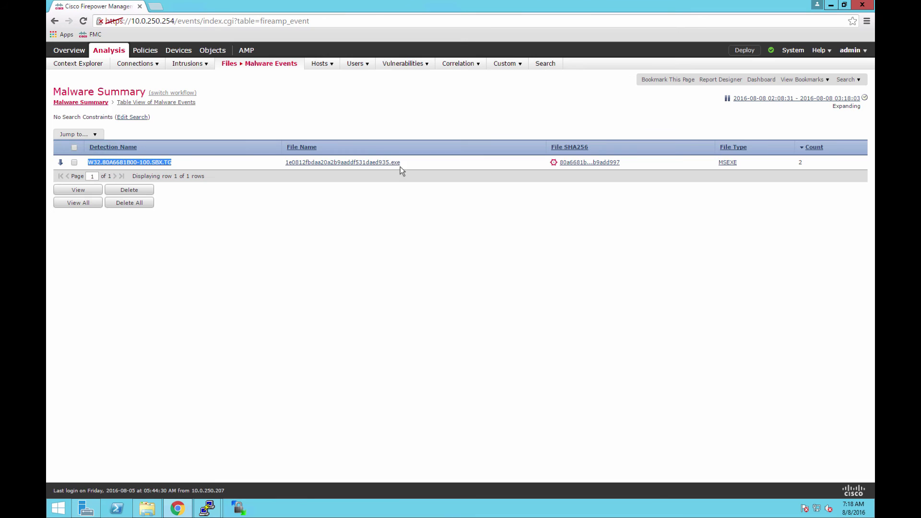
pyautogui.moveTo(401, 164); pyautogui.dragTo(278, 167)
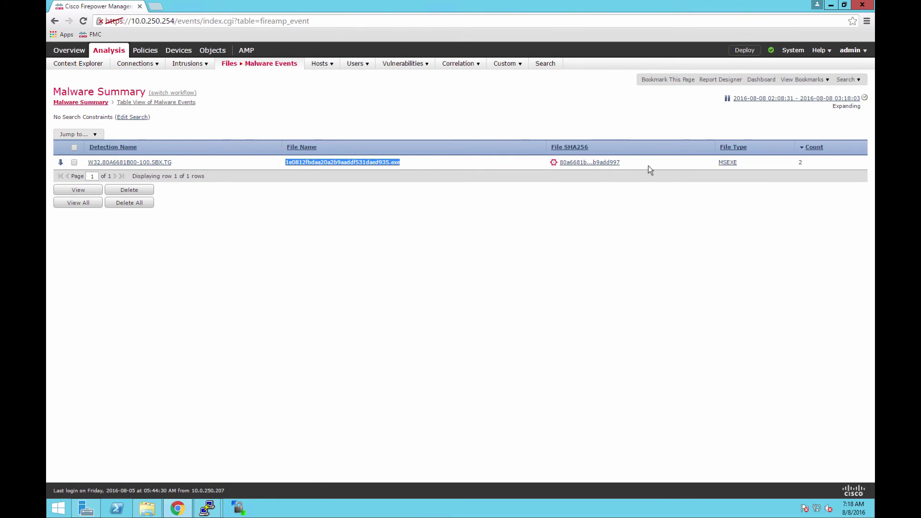
pyautogui.moveTo(621, 163); pyautogui.dragTo(557, 165)
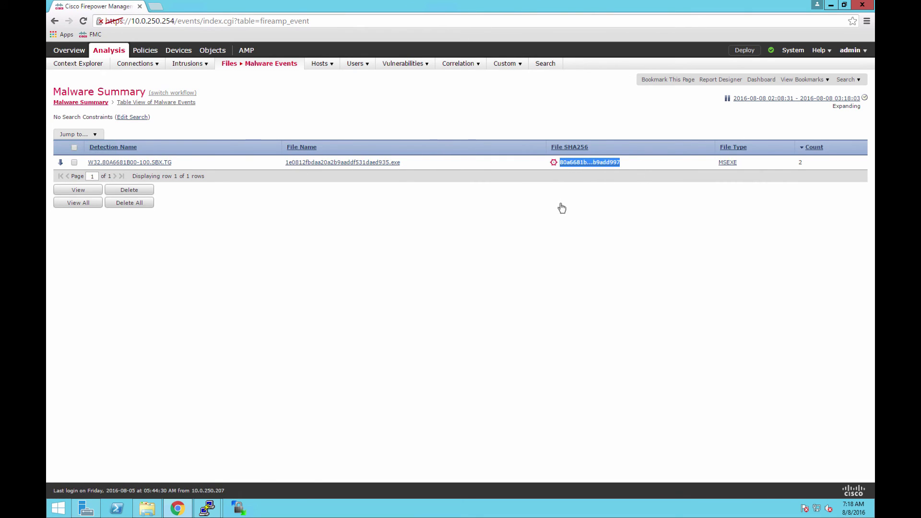
# Drill into the Malware file events, then bring up the Network File Trajectory list.
pyautogui.moveTo(263, 68)
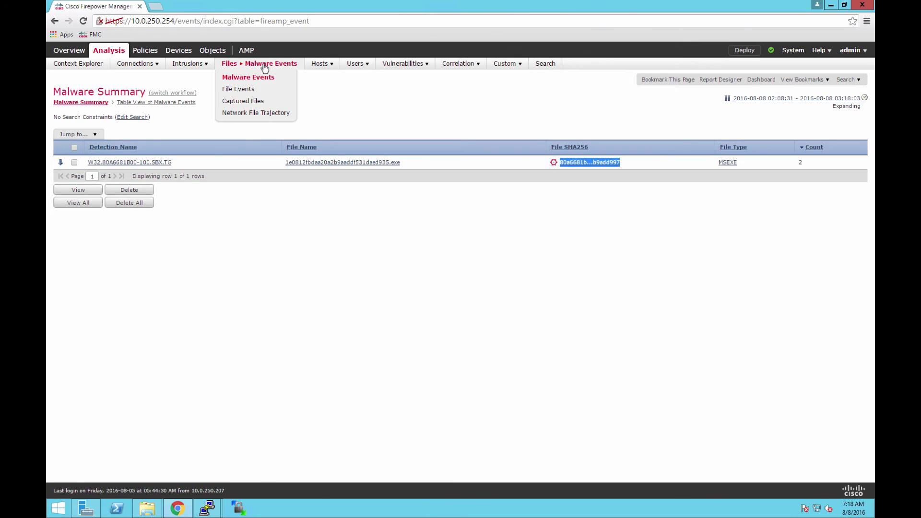
pyautogui.click(251, 91)
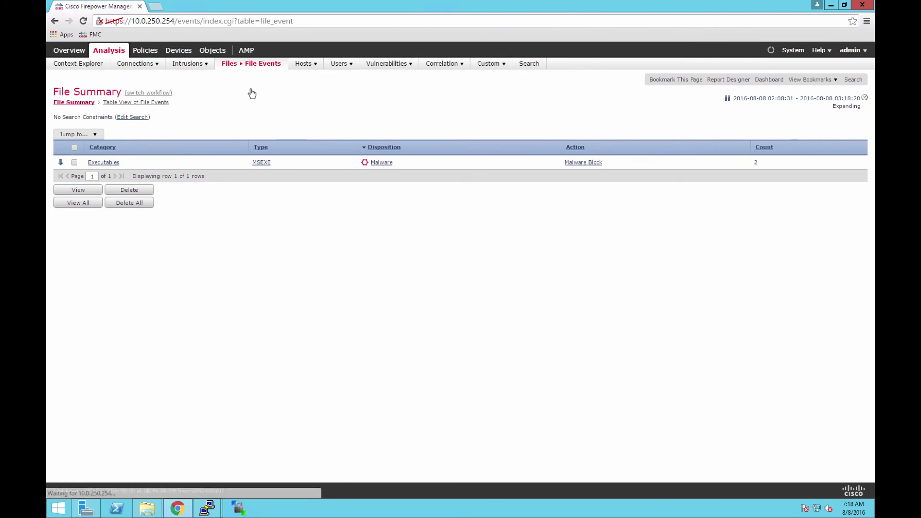
pyautogui.click(383, 165)
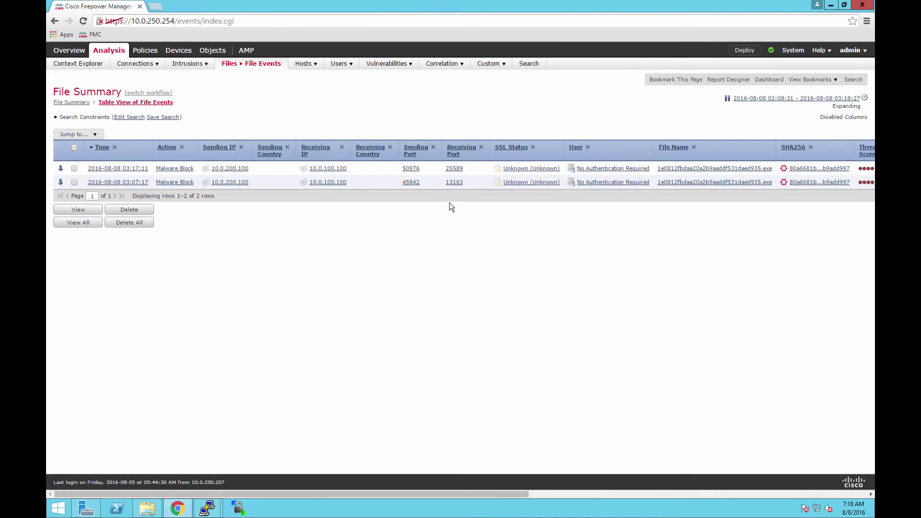
pyautogui.moveTo(258, 67)
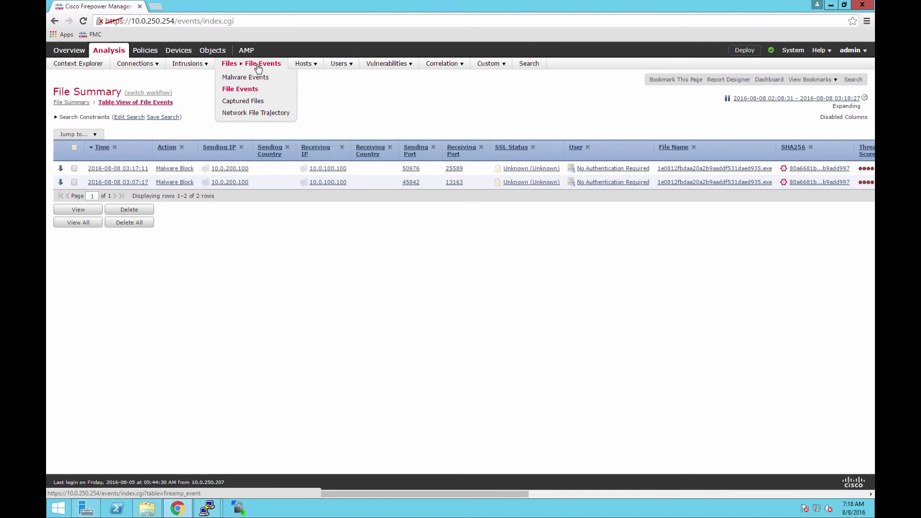
pyautogui.click(258, 117)
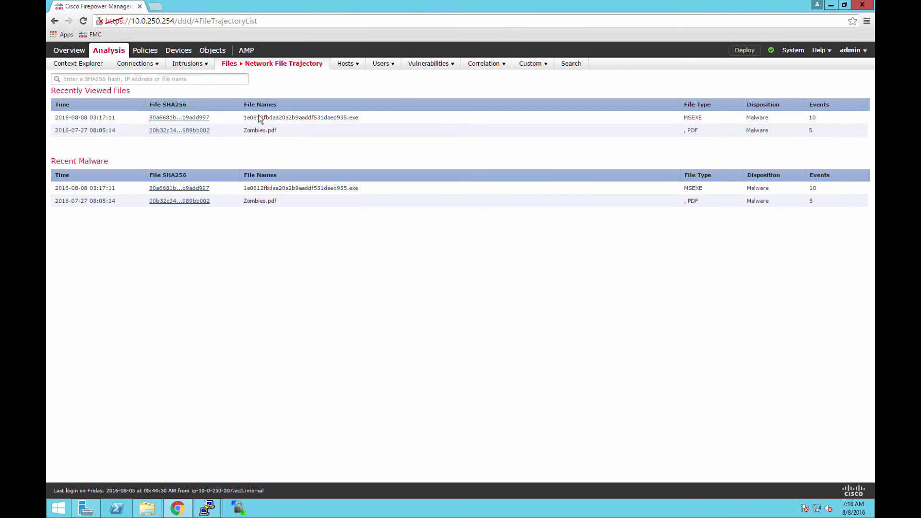
# Open the .exe's trajectory and highlight the Jul 27, Aug 05, Aug 08 dates and Very High threat score.
pyautogui.click(175, 118)
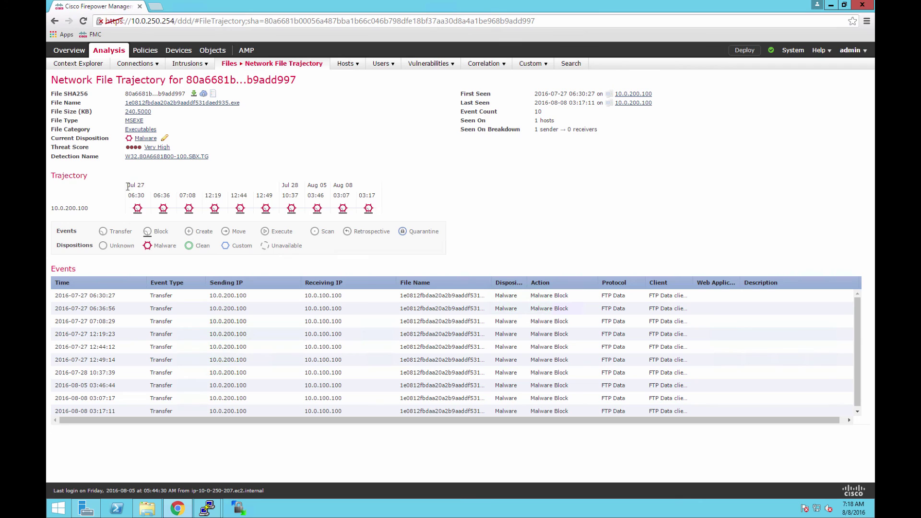
pyautogui.moveTo(127, 186); pyautogui.dragTo(145, 188)
pyautogui.moveTo(355, 186); pyautogui.dragTo(315, 187)
pyautogui.moveTo(137, 208)
pyautogui.mouseDown()
pyautogui.moveTo(178, 196)
pyautogui.moveTo(393, 201)
pyautogui.mouseUp()
pyautogui.click(155, 146)
pyautogui.moveTo(150, 146); pyautogui.dragTo(170, 148)
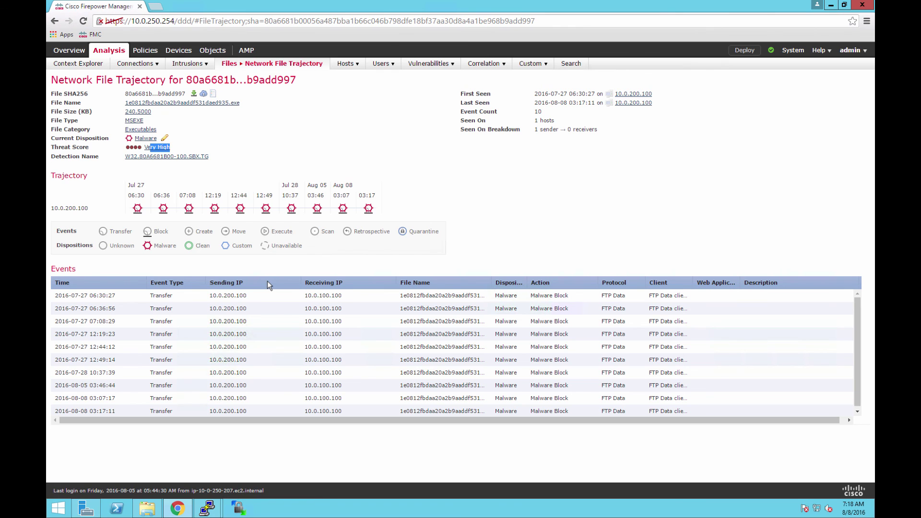